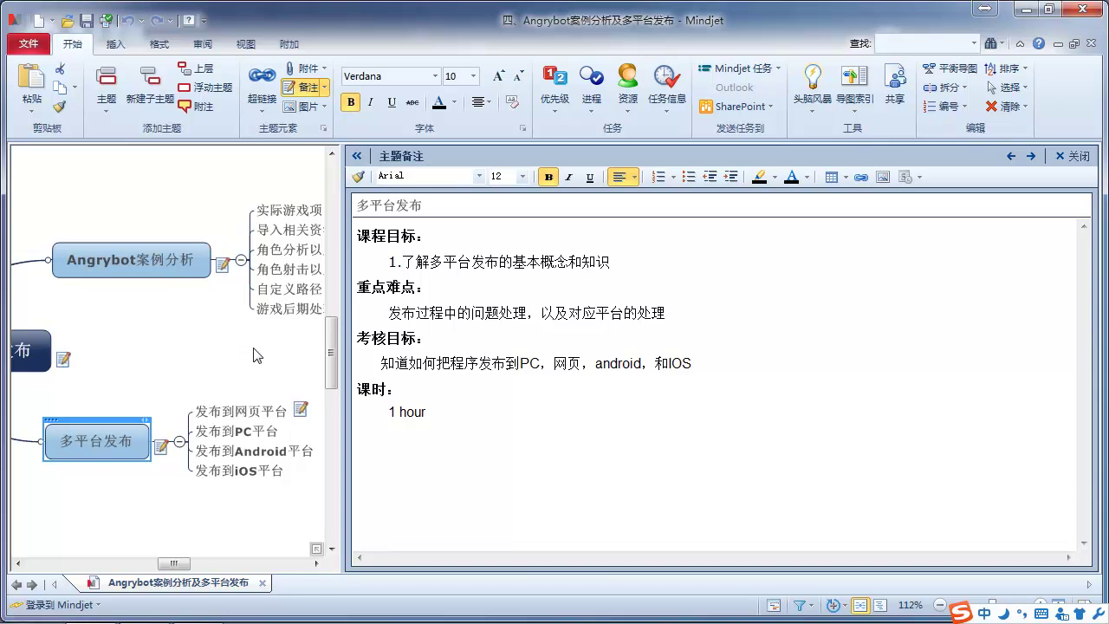
Step: Open the notes of the 发布到网页平台 topic and go to their beginning
{"action": "left_click", "coordinate": [239, 411]}
{"action": "scroll", "coordinate": [508, 277], "scroll_direction": "up", "scroll_amount": 3}
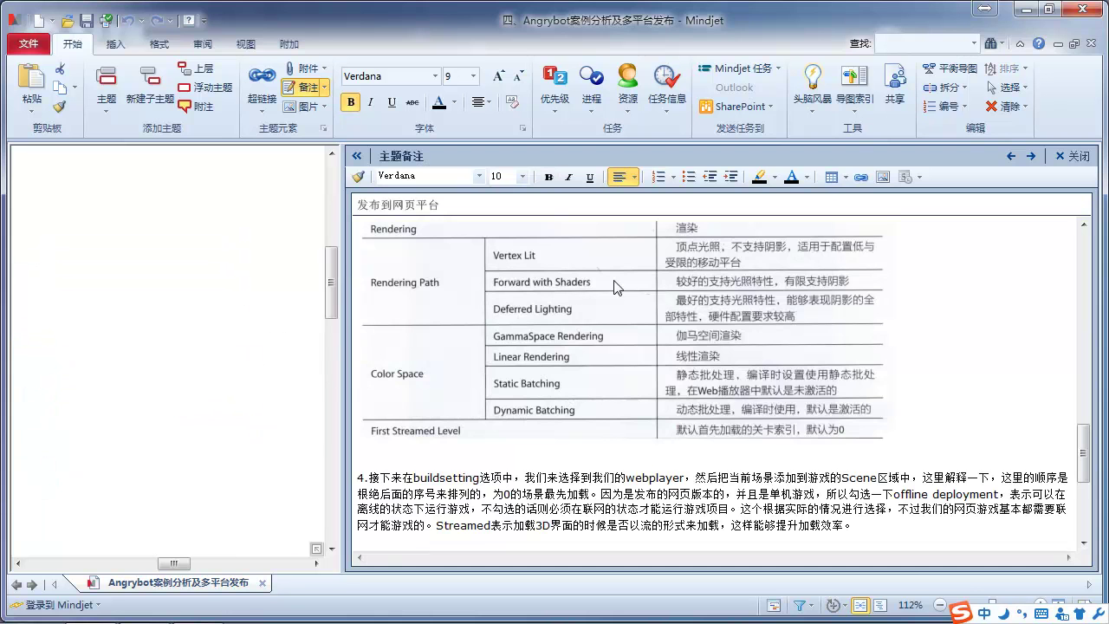
{"action": "left_click_drag", "start_coordinate": [1083, 446], "coordinate": [1083, 251]}
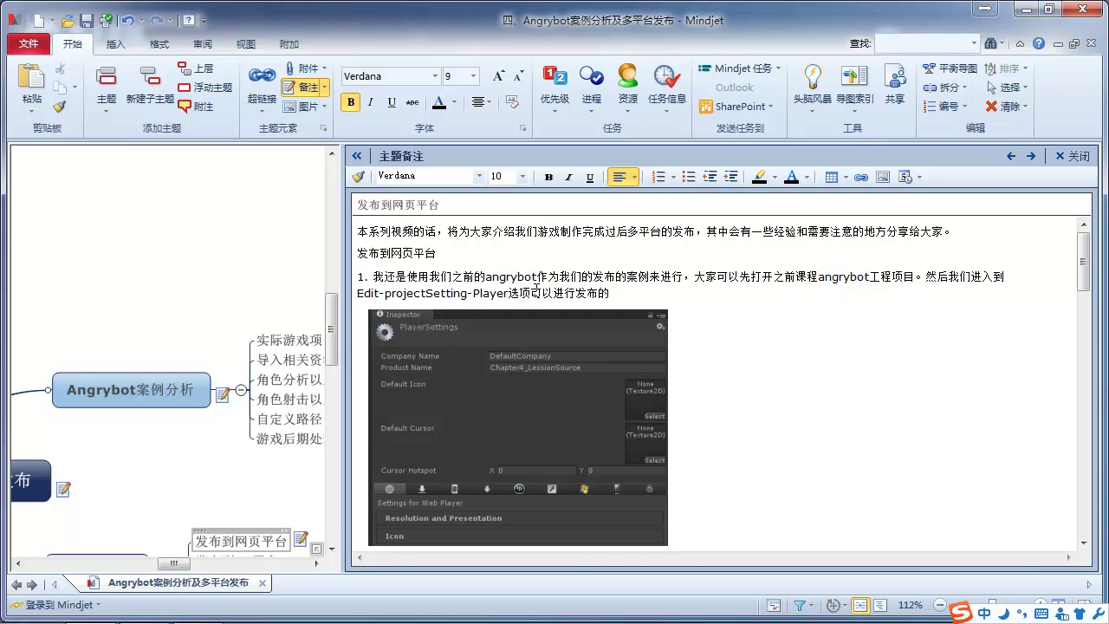
Step: Switch to Unity and enlarge the Scene view above the Game view
{"action": "mouse_move", "coordinate": [213, 620]}
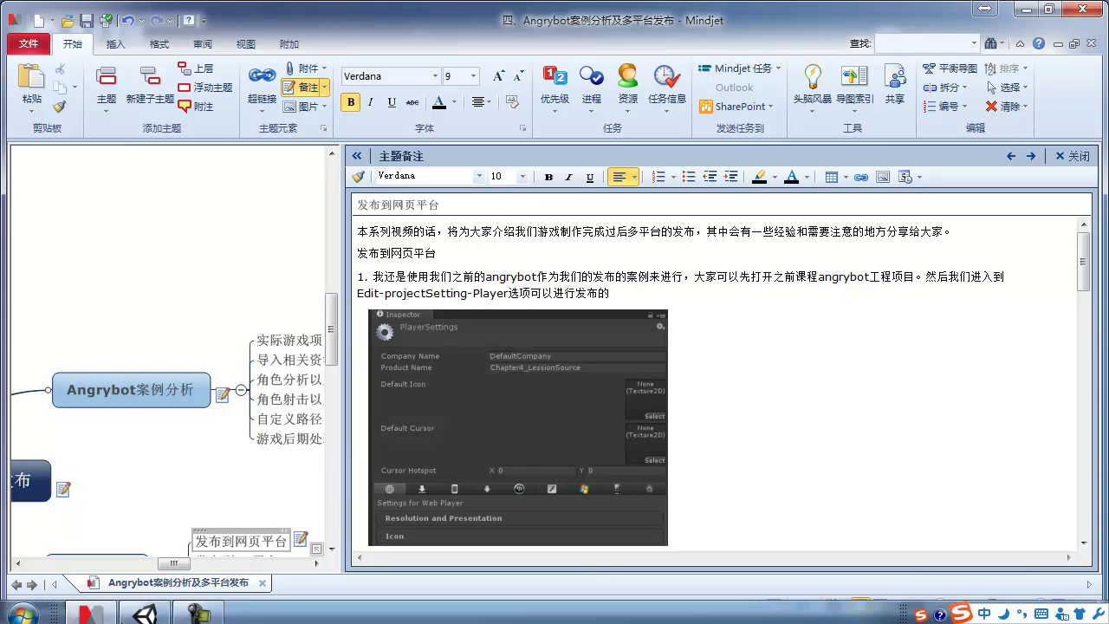
{"action": "left_click", "coordinate": [156, 613]}
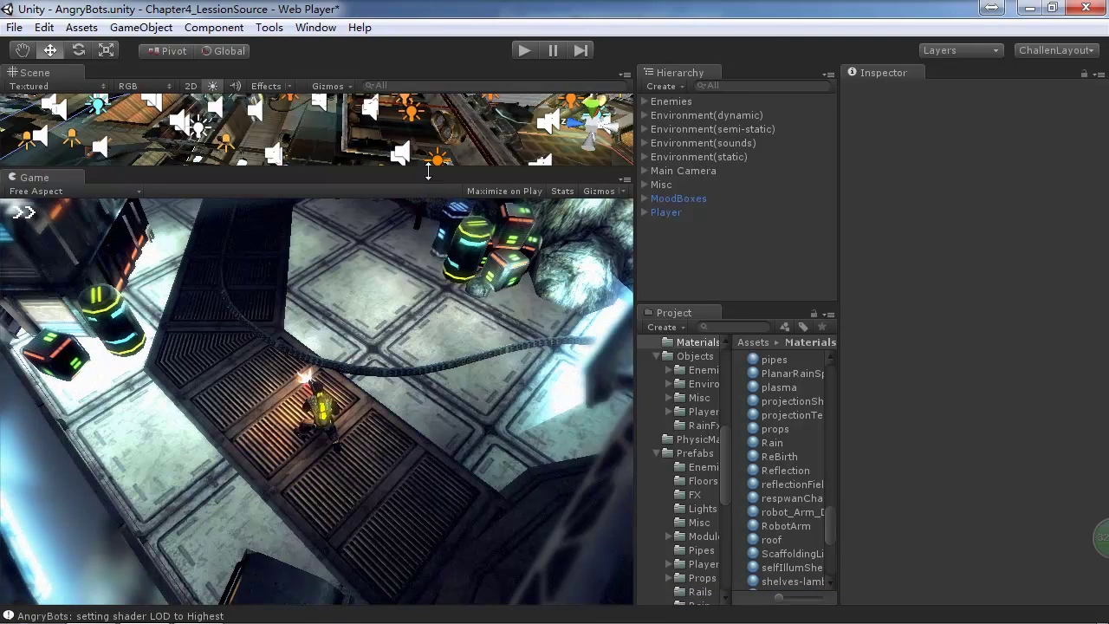
{"action": "left_click_drag", "start_coordinate": [428, 171], "coordinate": [435, 265]}
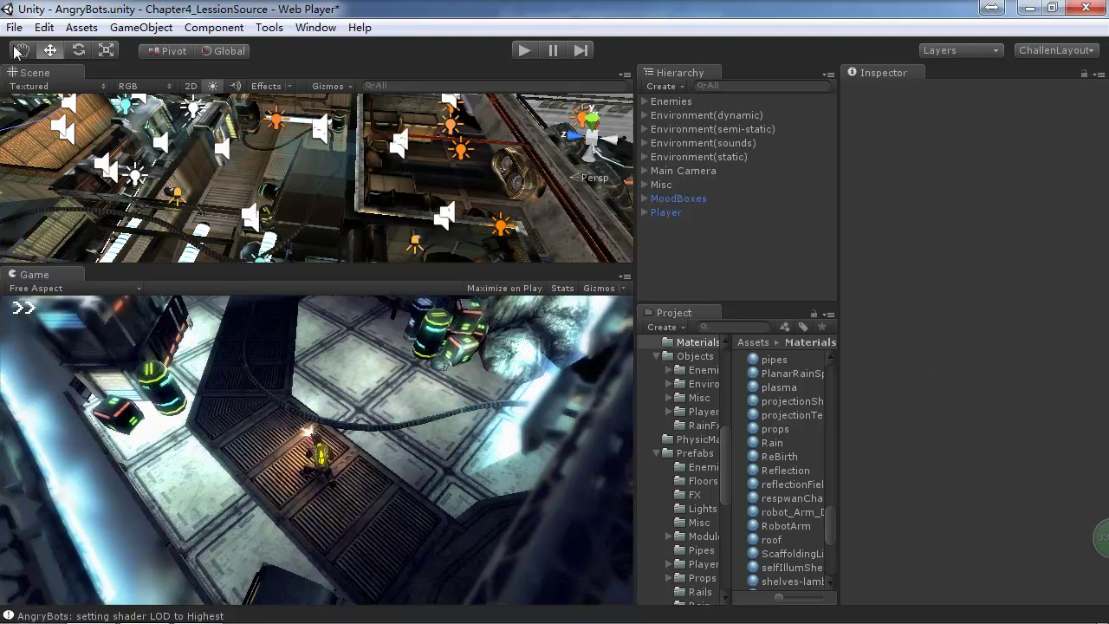
Step: Select the AngryBots scene in the project's root Assets folder
{"action": "left_click", "coordinate": [41, 29]}
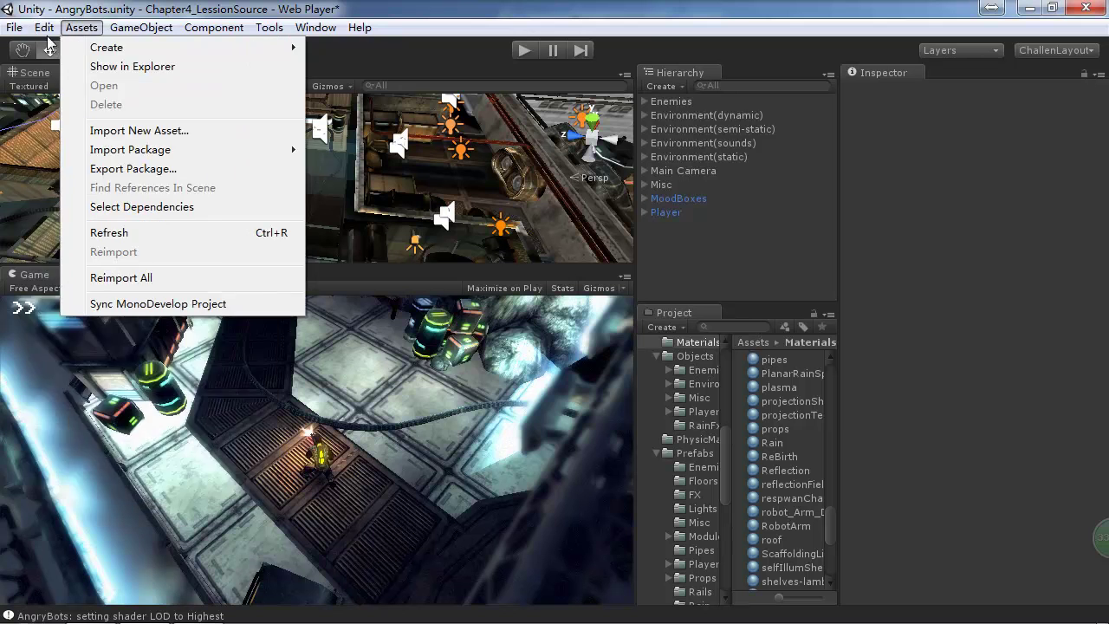
{"action": "left_click", "coordinate": [290, 8]}
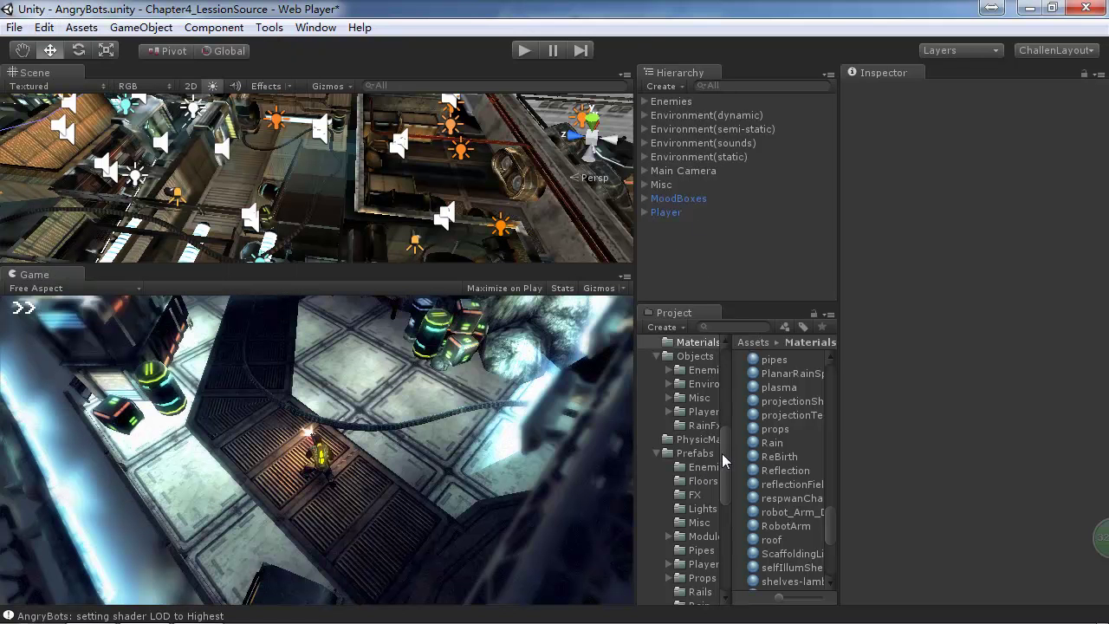
{"action": "scroll", "coordinate": [688, 446], "scroll_direction": "up", "scroll_amount": 5}
{"action": "left_click", "coordinate": [682, 452]}
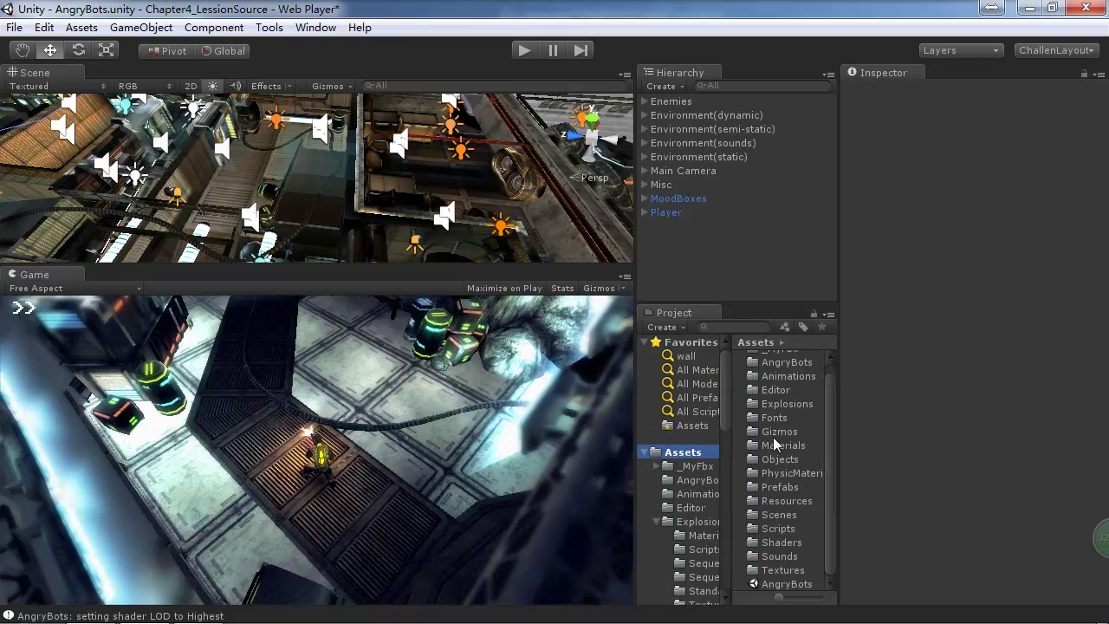
{"action": "left_click_drag", "start_coordinate": [786, 591], "coordinate": [786, 591]}
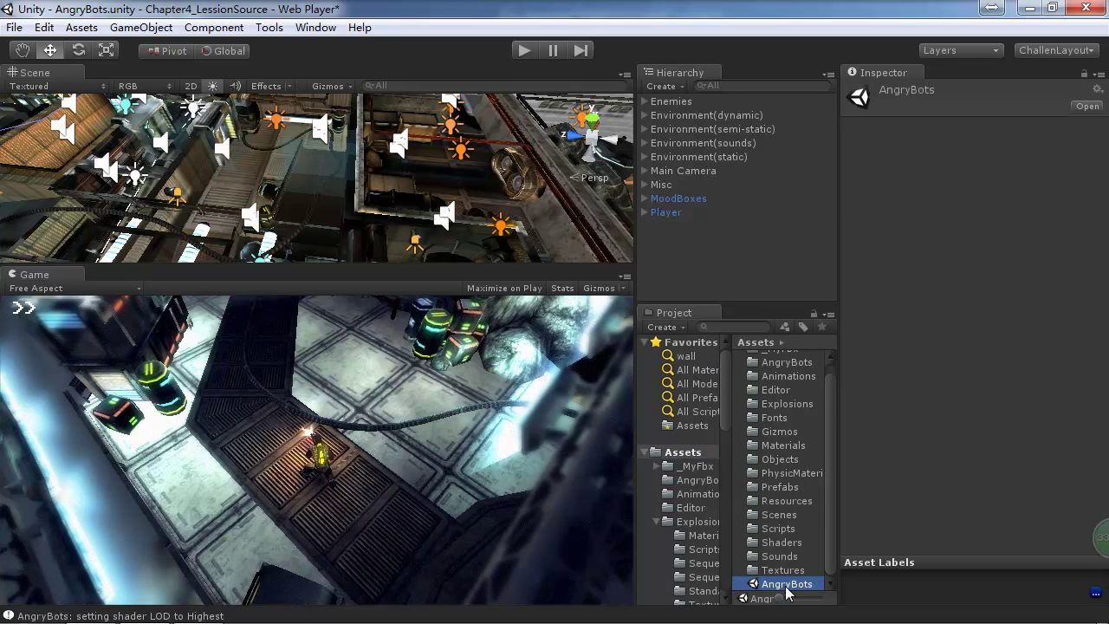
Step: Open the Build Settings and display the Player Settings for the Web Player platform
{"action": "left_click", "coordinate": [51, 28]}
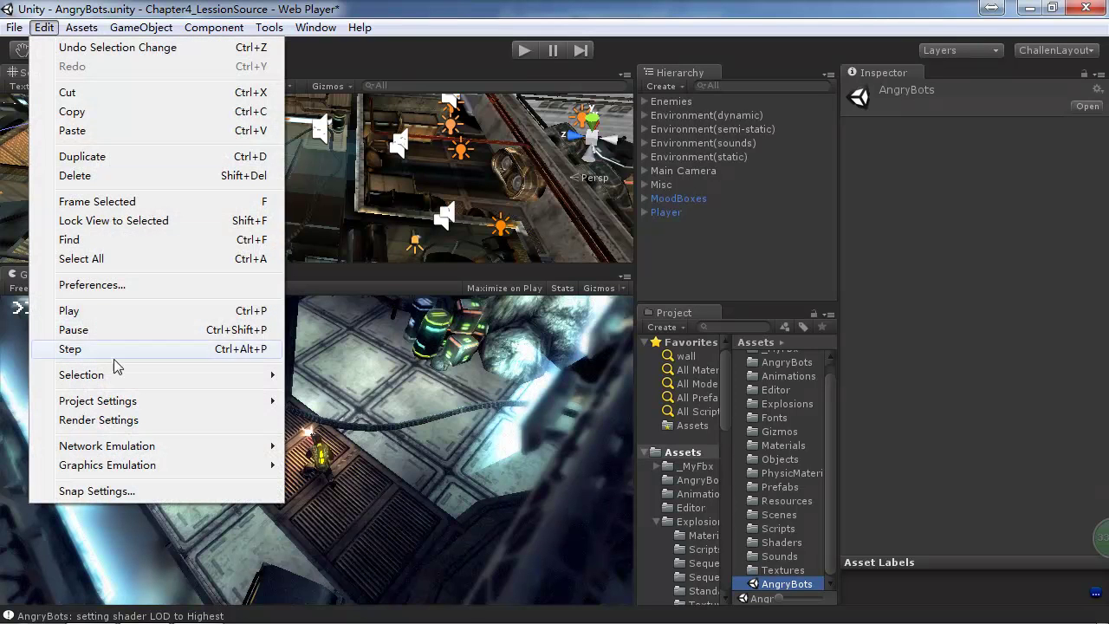
{"action": "mouse_move", "coordinate": [118, 403]}
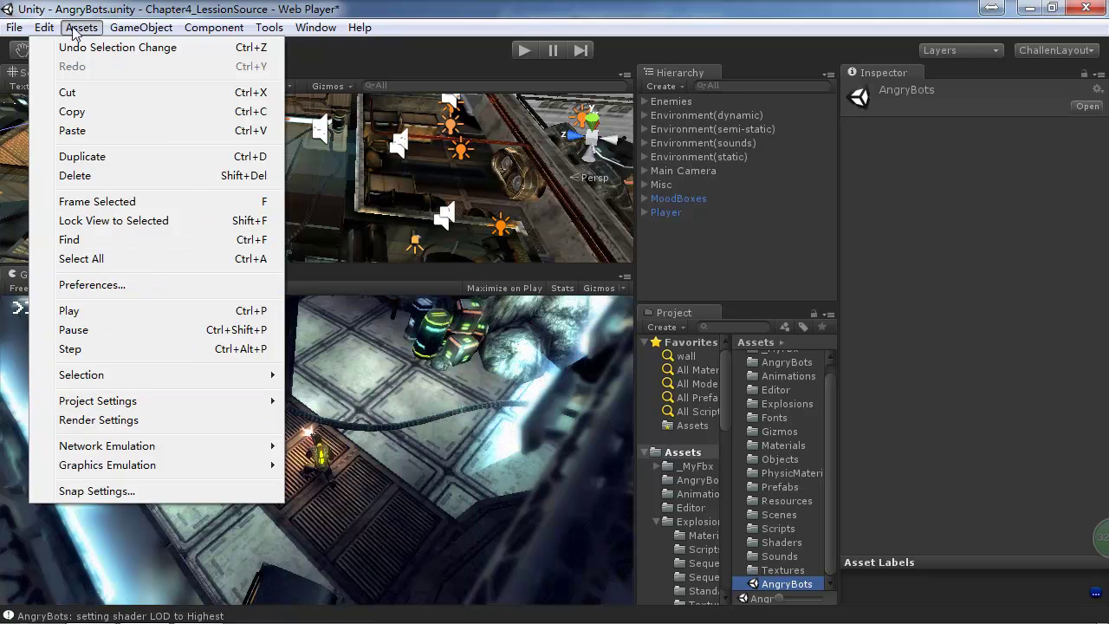
{"action": "mouse_move", "coordinate": [73, 31]}
{"action": "mouse_move", "coordinate": [14, 26]}
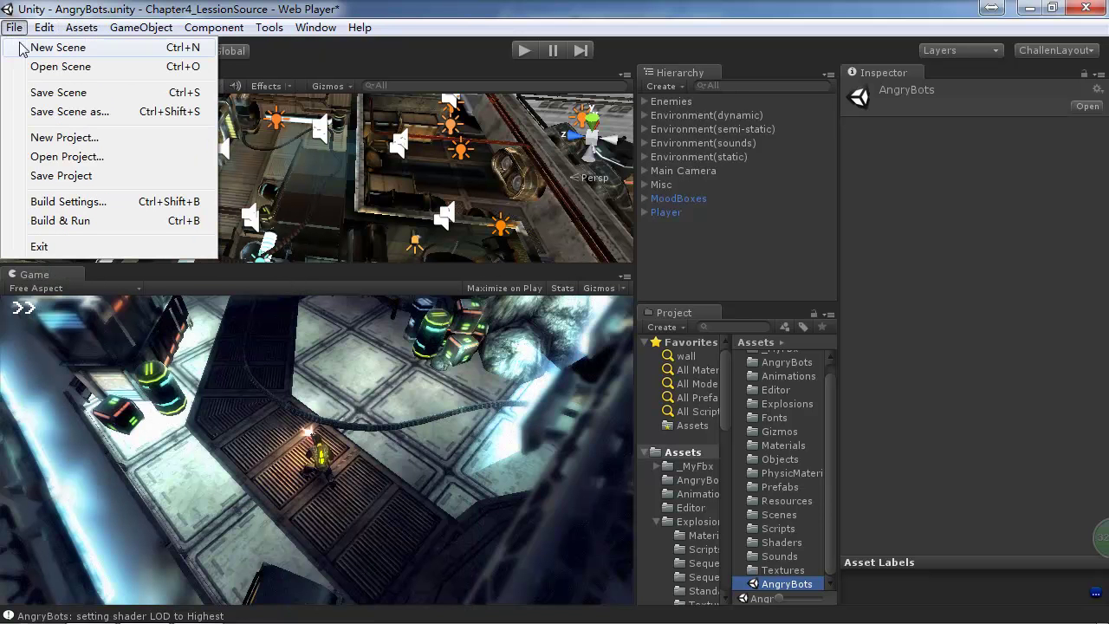
{"action": "left_click", "coordinate": [99, 205]}
{"action": "left_click", "coordinate": [312, 580]}
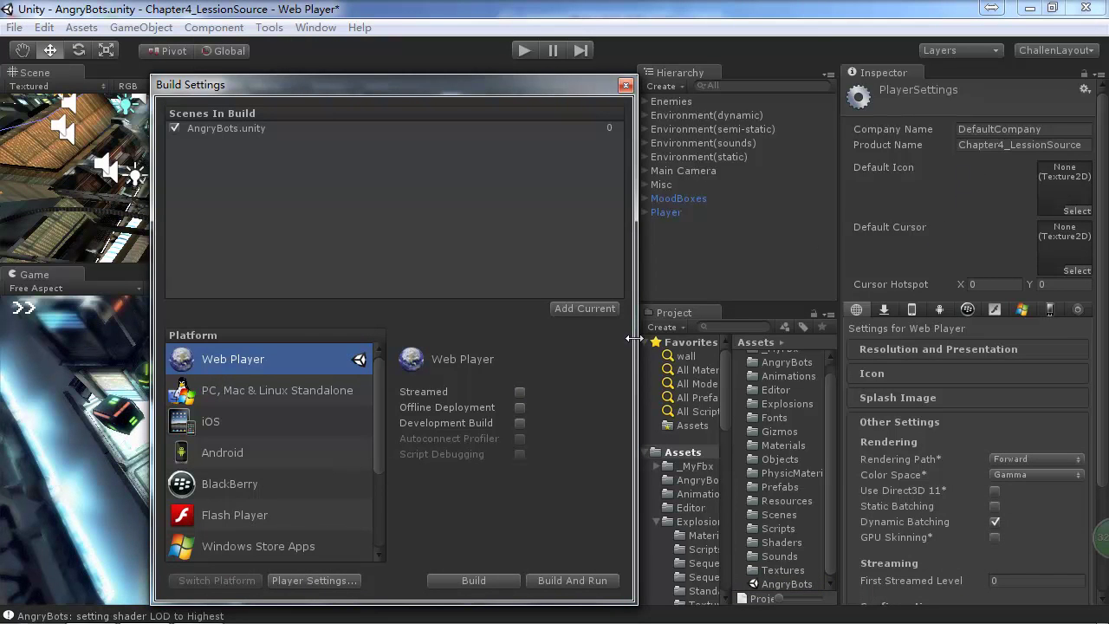
Step: Compare the Mindjet notes on the general cross-platform settings with the Player Settings in Unity
{"action": "left_click", "coordinate": [102, 615]}
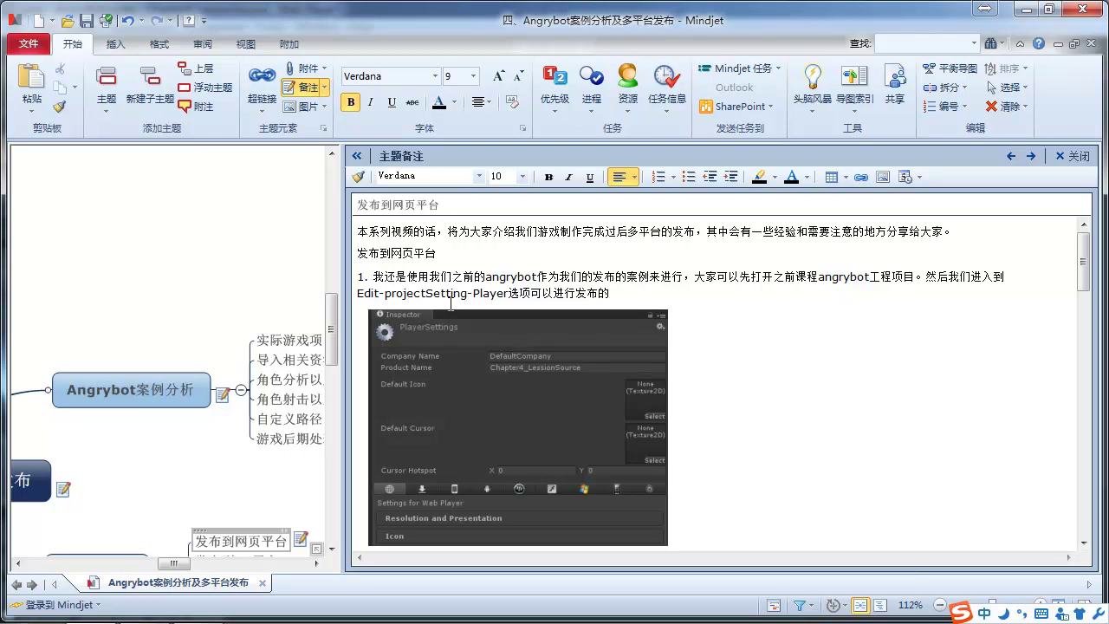
{"action": "scroll", "coordinate": [542, 312], "scroll_direction": "down", "scroll_amount": 2}
{"action": "scroll", "coordinate": [608, 326], "scroll_direction": "up", "scroll_amount": 2}
{"action": "scroll", "coordinate": [611, 326], "scroll_direction": "down", "scroll_amount": 4}
{"action": "scroll", "coordinate": [606, 371], "scroll_direction": "up", "scroll_amount": 1}
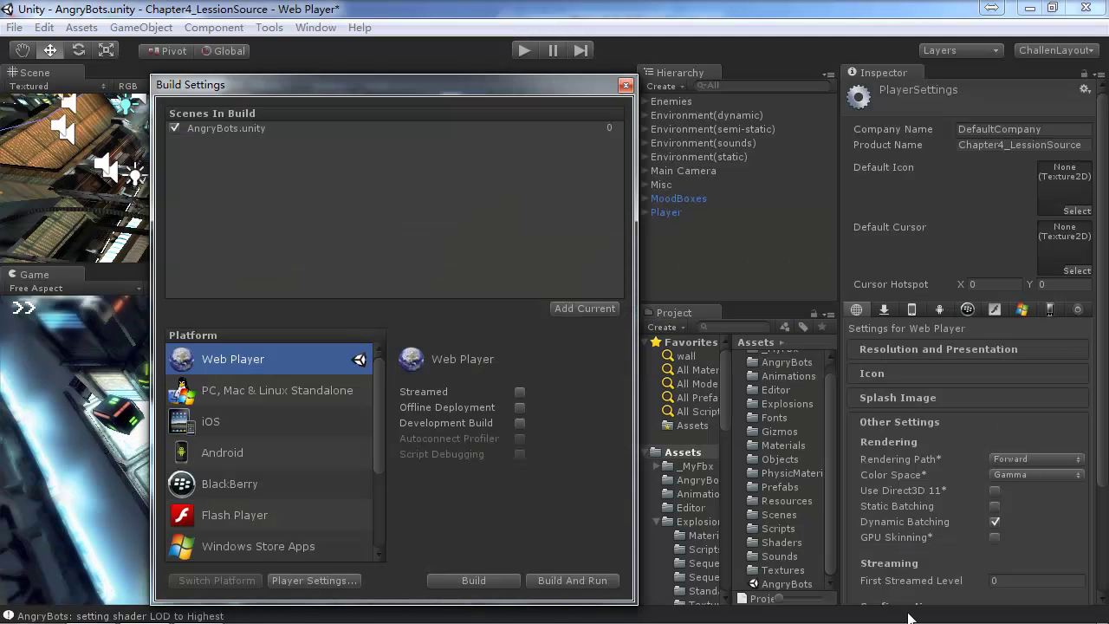
{"action": "scroll", "coordinate": [961, 420], "scroll_direction": "down", "scroll_amount": 3}
{"action": "scroll", "coordinate": [960, 419], "scroll_direction": "up", "scroll_amount": 3}
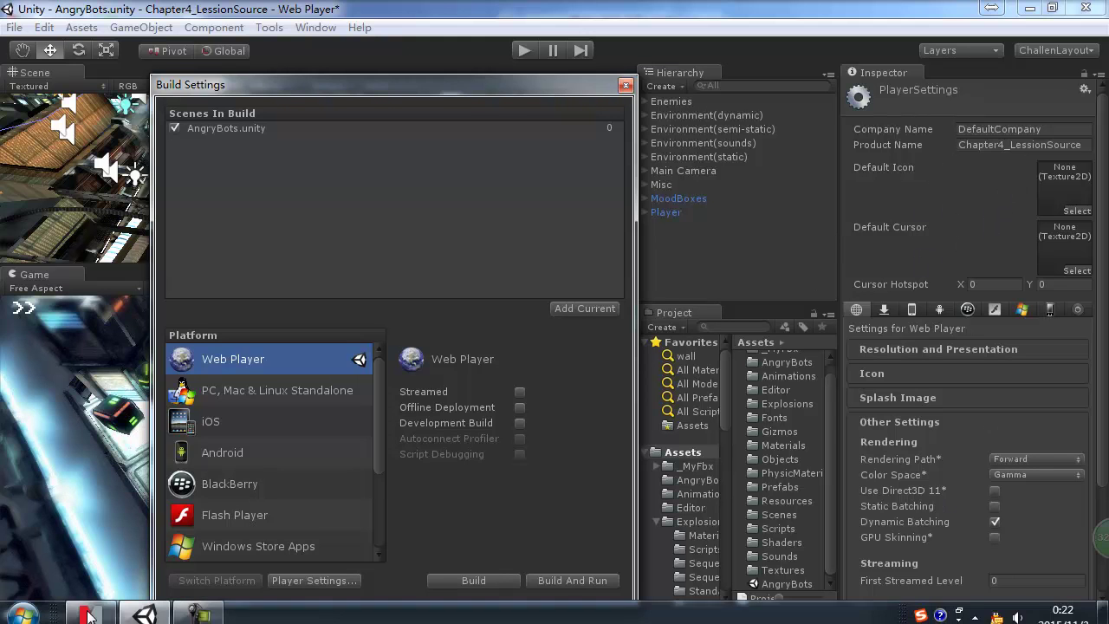
{"action": "left_click", "coordinate": [106, 613]}
{"action": "scroll", "coordinate": [637, 420], "scroll_direction": "down", "scroll_amount": 5}
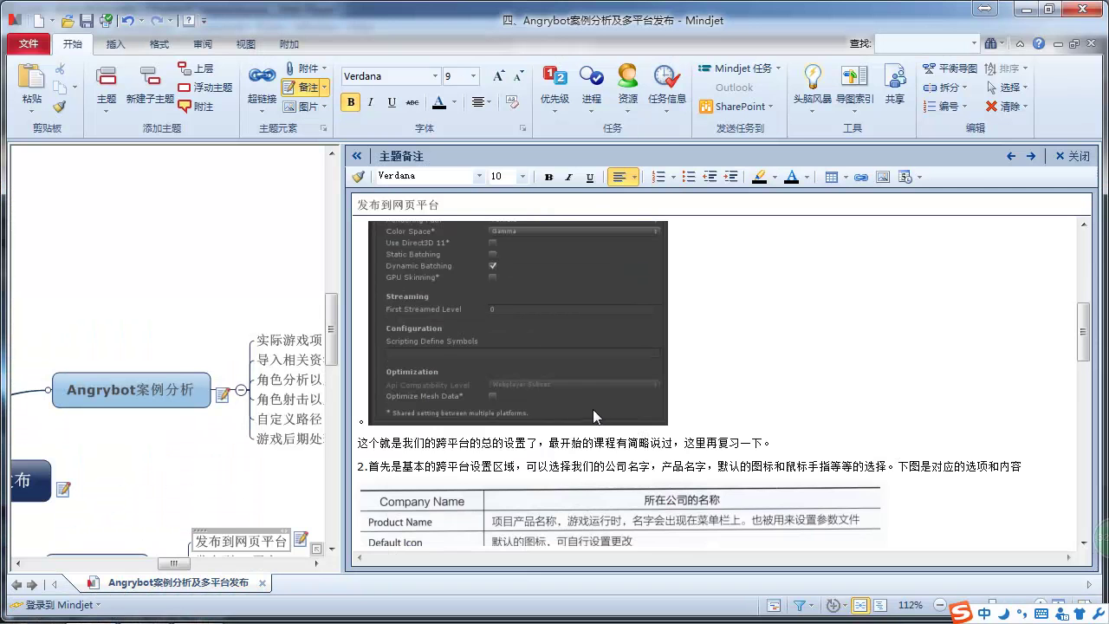
{"action": "scroll", "coordinate": [581, 402], "scroll_direction": "down", "scroll_amount": 3}
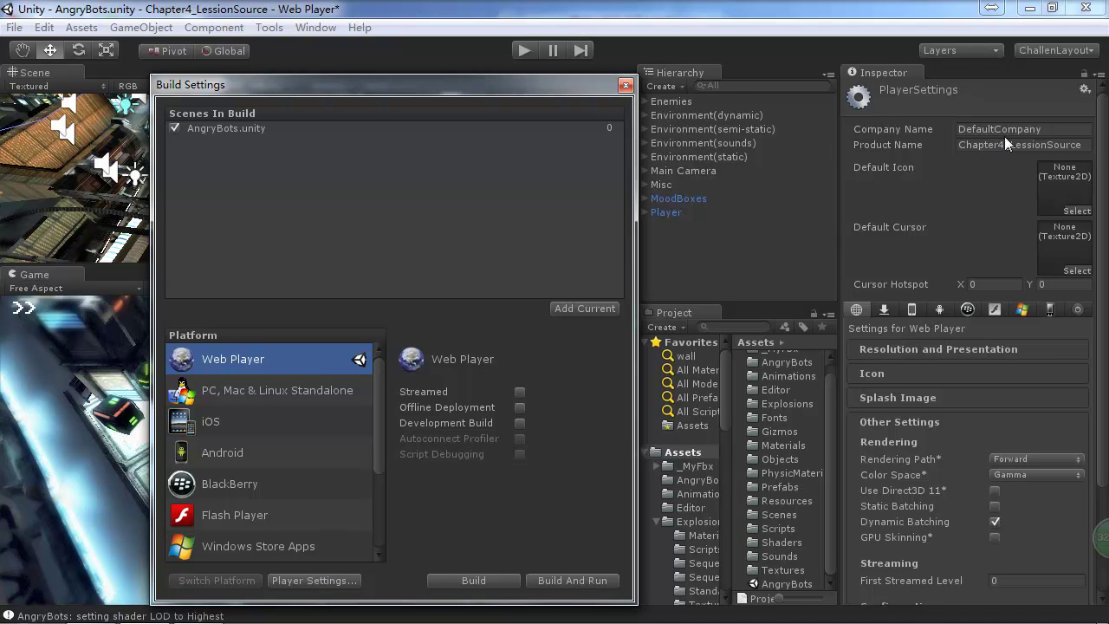
Step: Set the company name in the Player Settings to Challen
{"action": "left_click", "coordinate": [1044, 130]}
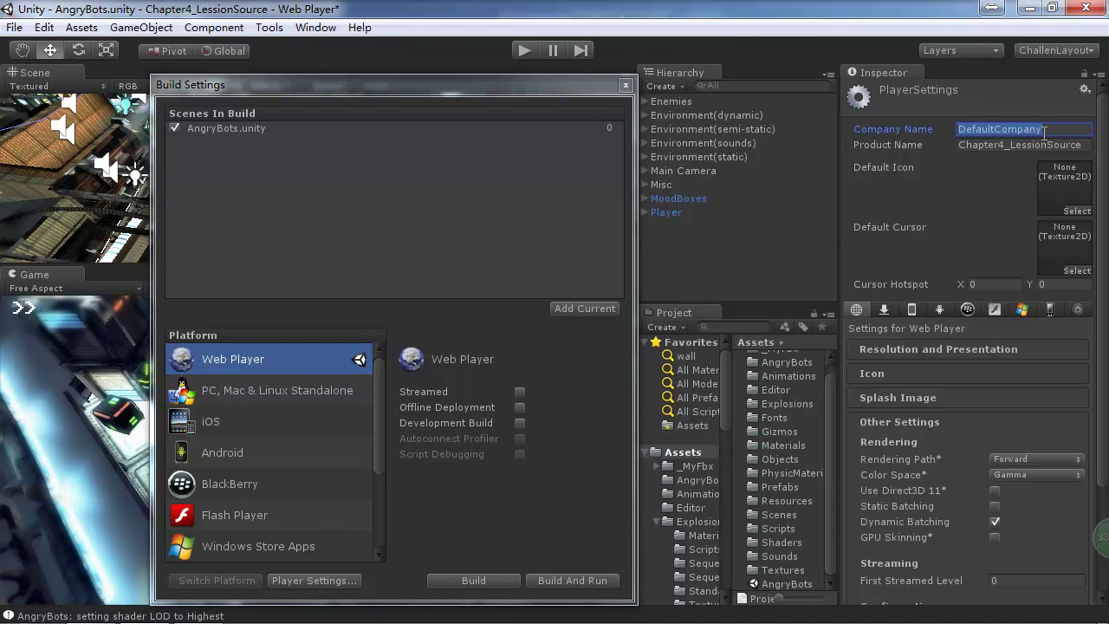
{"action": "key", "text": "BackSpace"}
{"action": "type", "text": "C"}
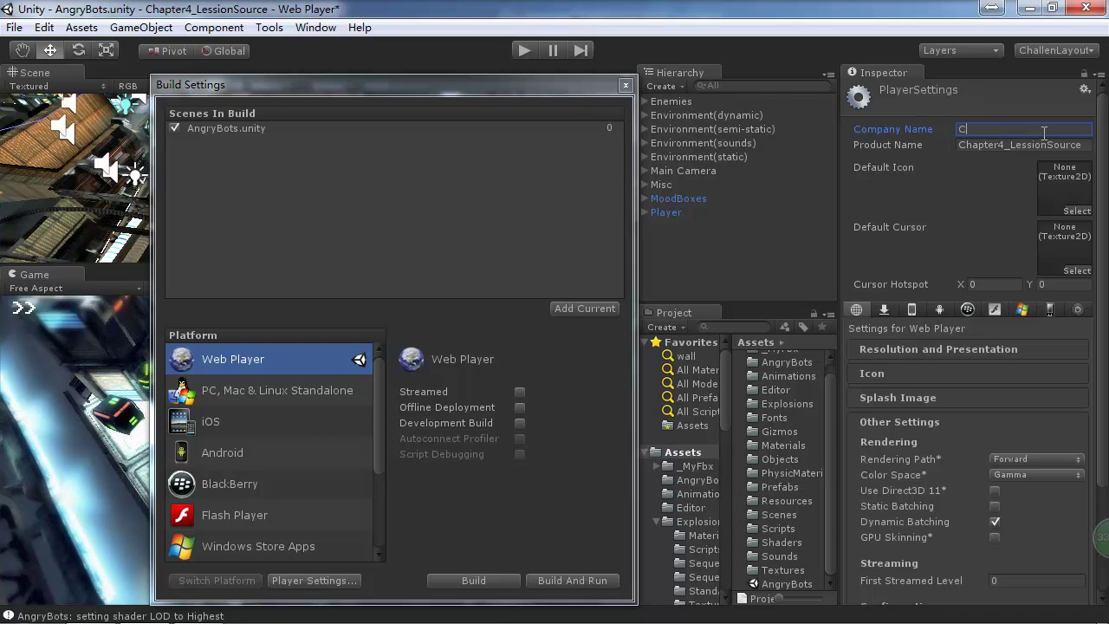
{"action": "type", "text": "hallenLoc"}
{"action": "key", "text": "BackSpace"}
{"action": "key", "text": "BackSpace"}
{"action": "type", "text": "oc"}
{"action": "key", "text": "BackSpace"}
{"action": "key", "text": "BackSpace"}
{"action": "key", "text": "BackSpace"}
Step: Set the product name in the Player Settings to AngryBot
{"action": "double_click", "coordinate": [1044, 150]}
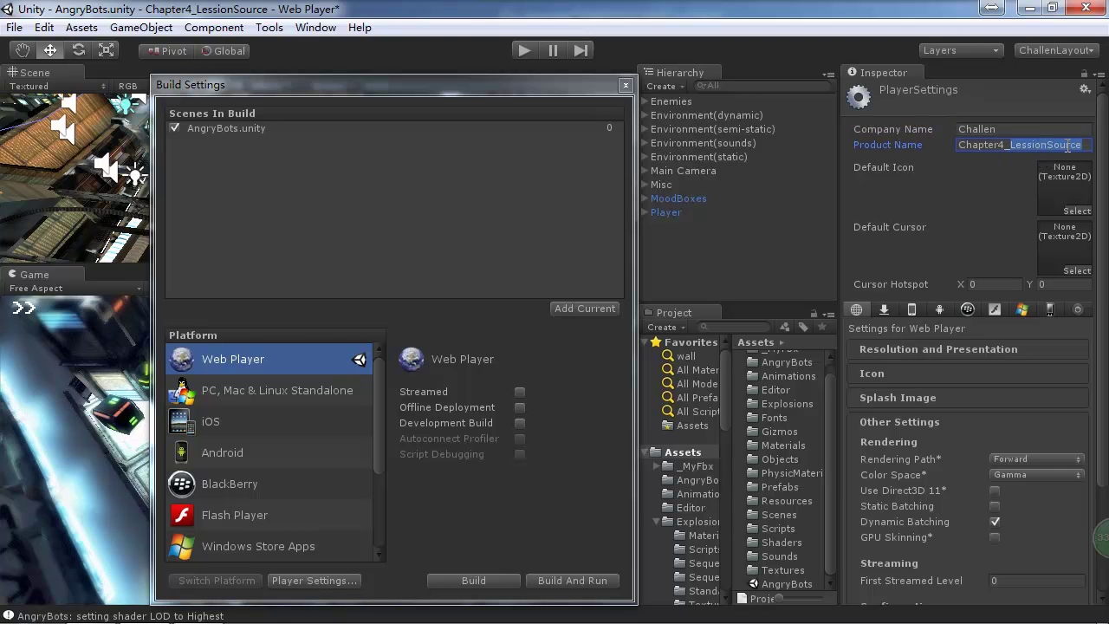
{"action": "left_click_drag", "start_coordinate": [1085, 145], "coordinate": [938, 137]}
{"action": "type", "text": "A"}
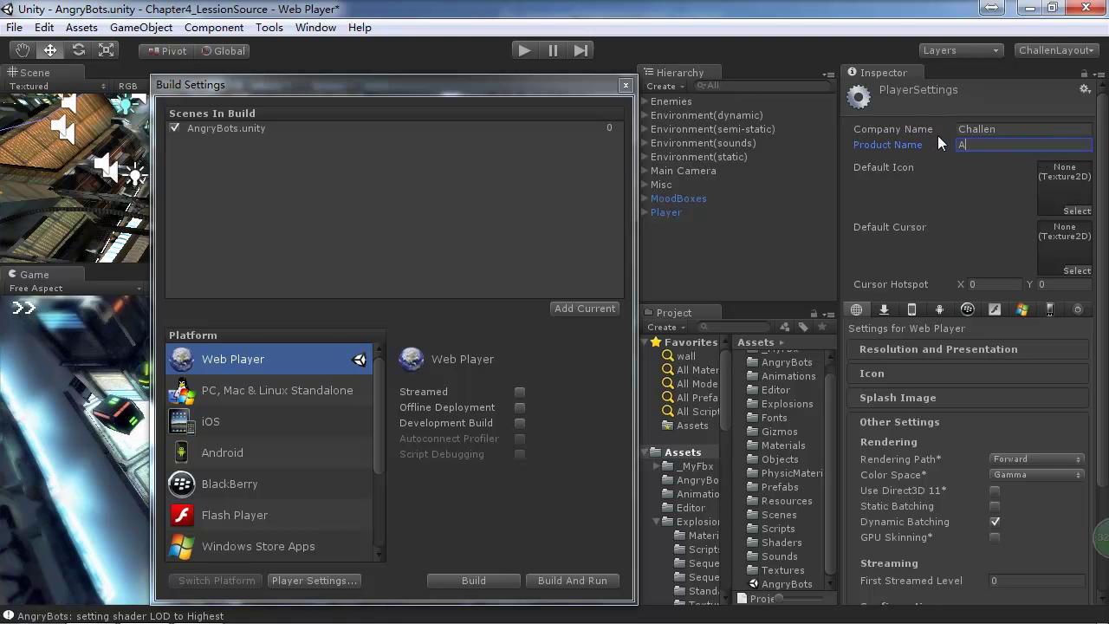
{"action": "type", "text": "ngryBot"}
Step: Assign the FireBallFlash_A texture as the default icon
{"action": "left_click", "coordinate": [1077, 211]}
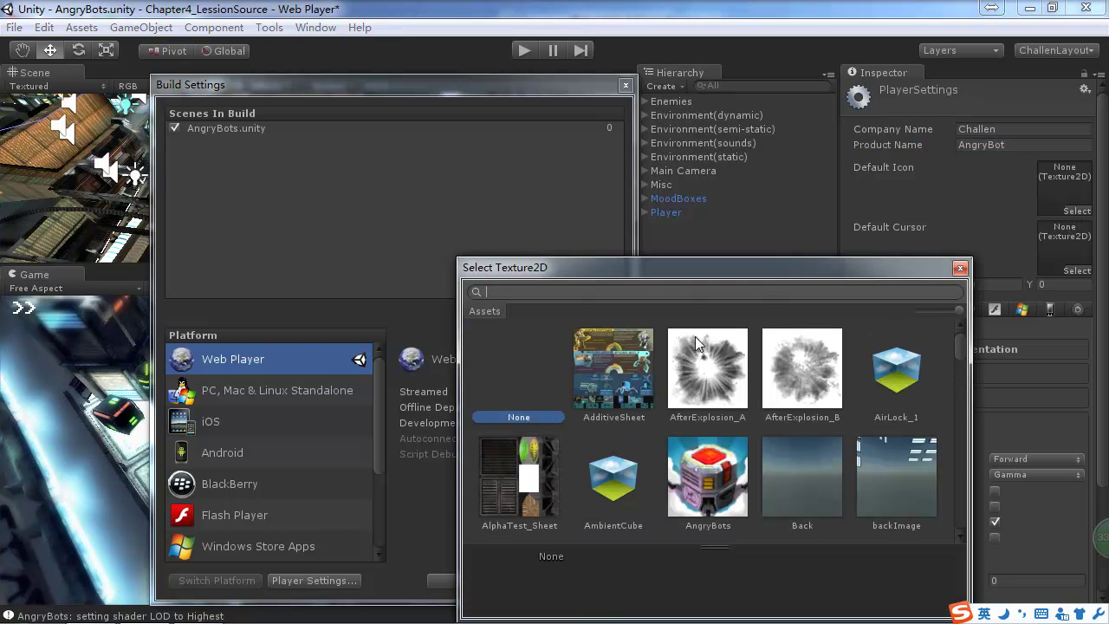
{"action": "scroll", "coordinate": [756, 401], "scroll_direction": "down", "scroll_amount": 2}
{"action": "scroll", "coordinate": [756, 395], "scroll_direction": "down", "scroll_amount": 2}
{"action": "scroll", "coordinate": [758, 403], "scroll_direction": "up", "scroll_amount": 3}
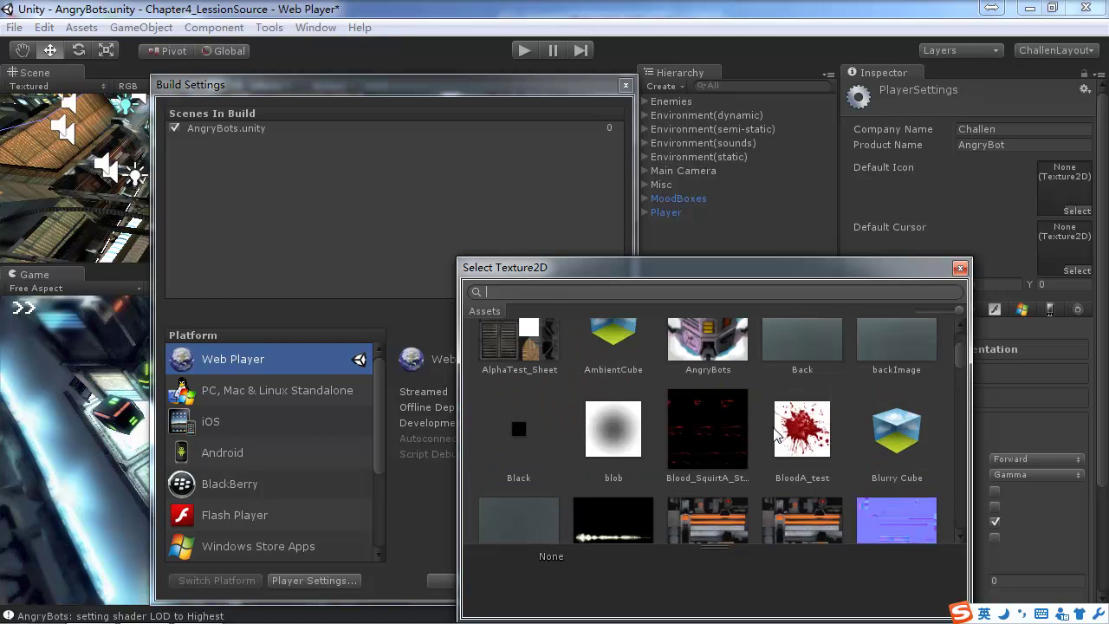
{"action": "scroll", "coordinate": [773, 418], "scroll_direction": "down", "scroll_amount": 3}
{"action": "scroll", "coordinate": [775, 409], "scroll_direction": "down", "scroll_amount": 6}
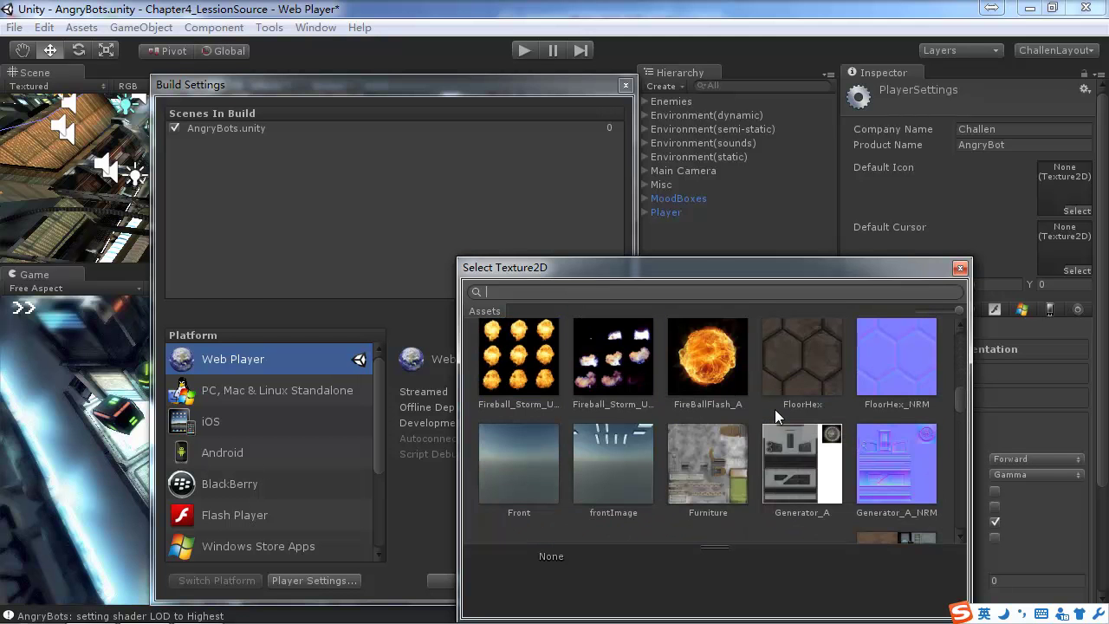
{"action": "scroll", "coordinate": [730, 374], "scroll_direction": "up", "scroll_amount": 2}
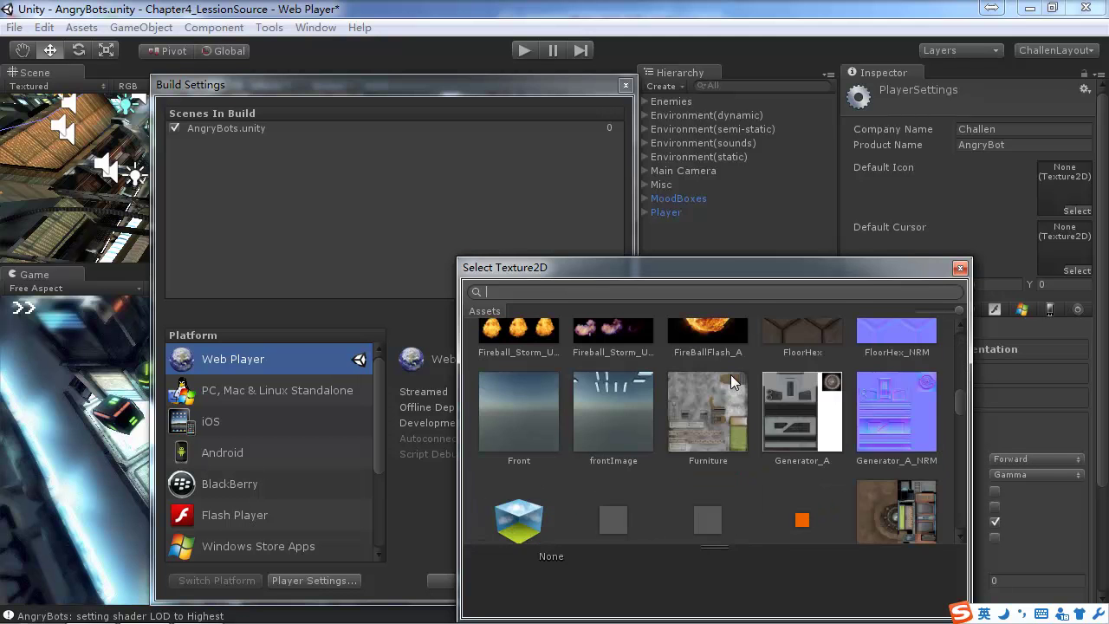
{"action": "left_click", "coordinate": [716, 331]}
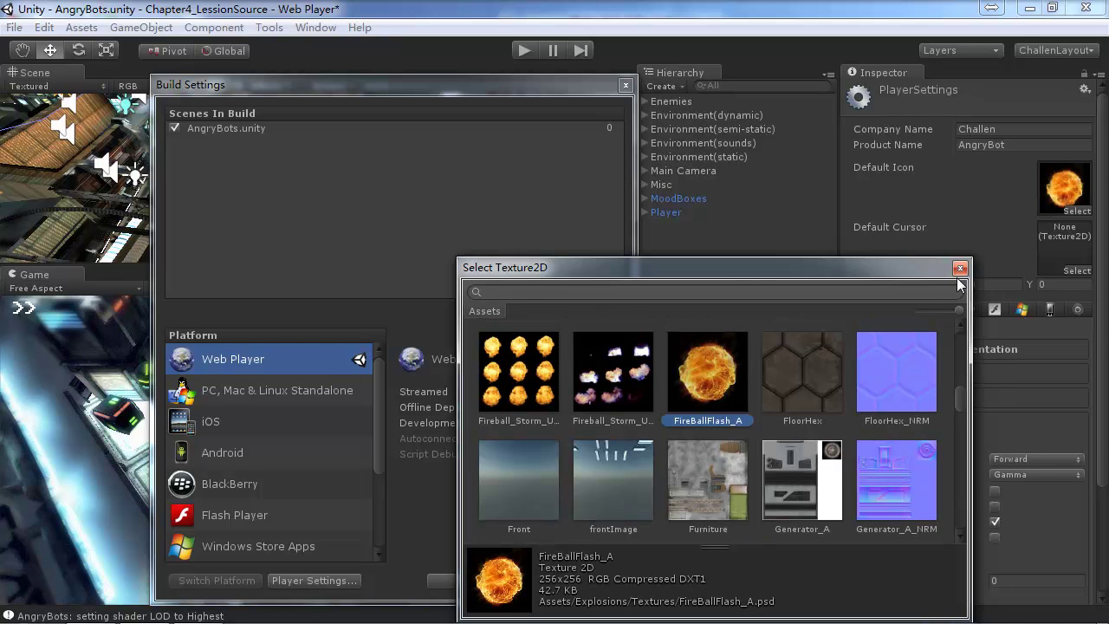
{"action": "scroll", "coordinate": [667, 416], "scroll_direction": "up", "scroll_amount": 1}
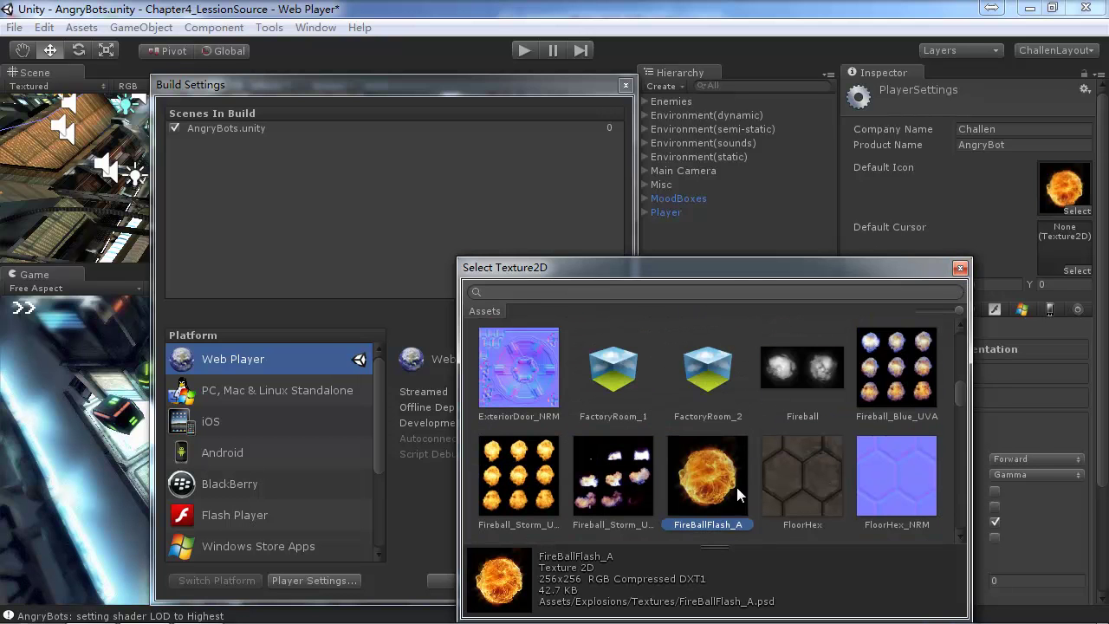
{"action": "left_click", "coordinate": [958, 267]}
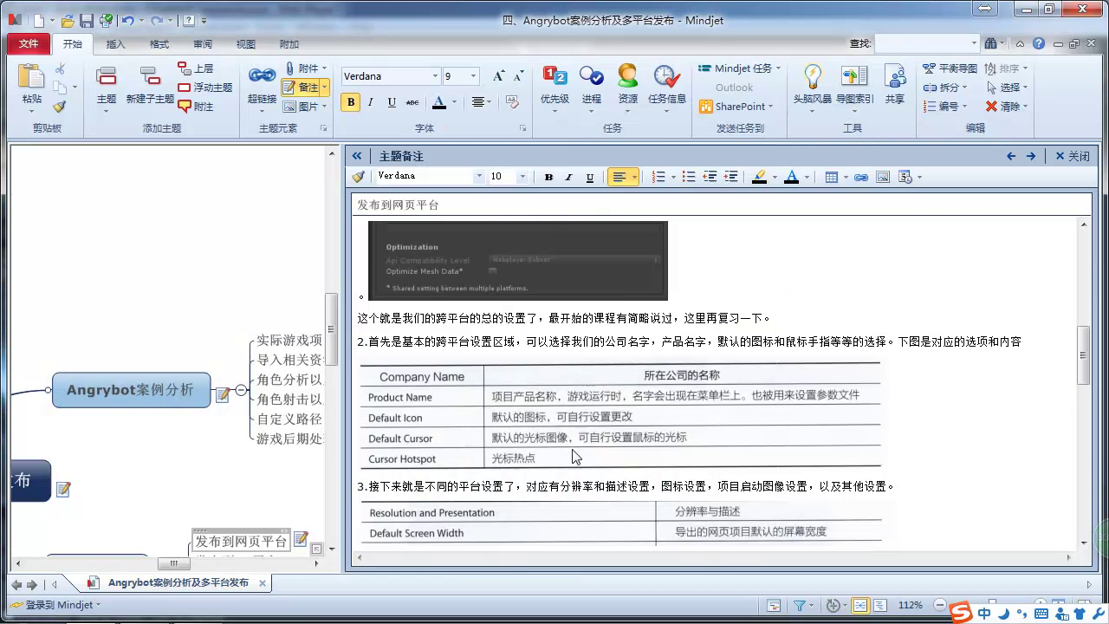
Step: Read the Mindjet notes on the platform-specific resolution, icon and splash image settings, and return to Unity
{"action": "scroll", "coordinate": [580, 407], "scroll_direction": "down", "scroll_amount": 2}
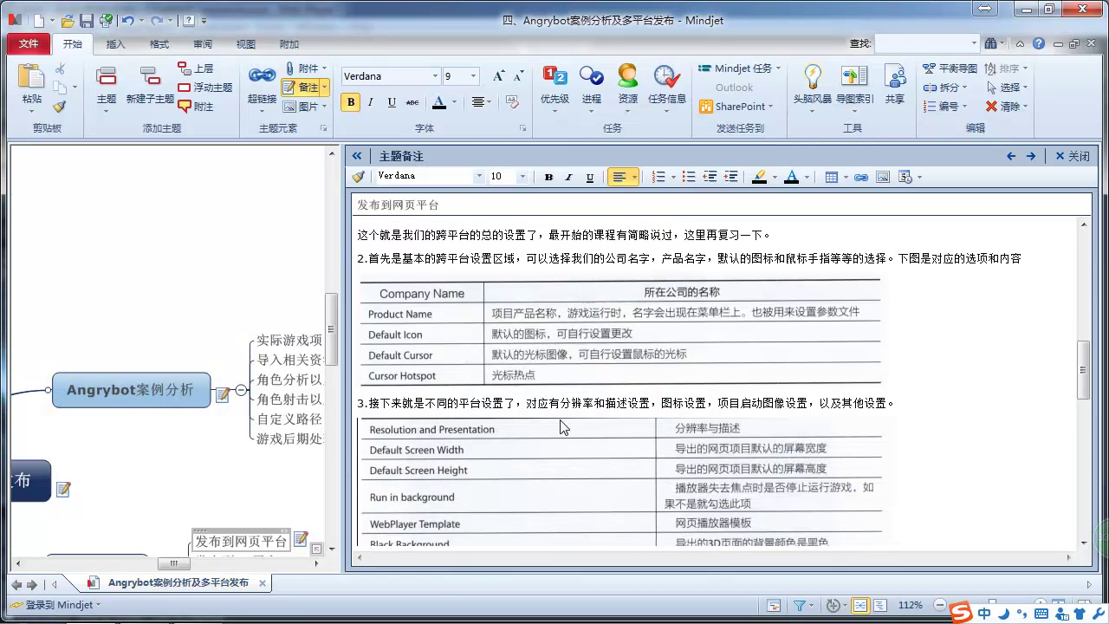
{"action": "scroll", "coordinate": [560, 426], "scroll_direction": "down", "scroll_amount": 2}
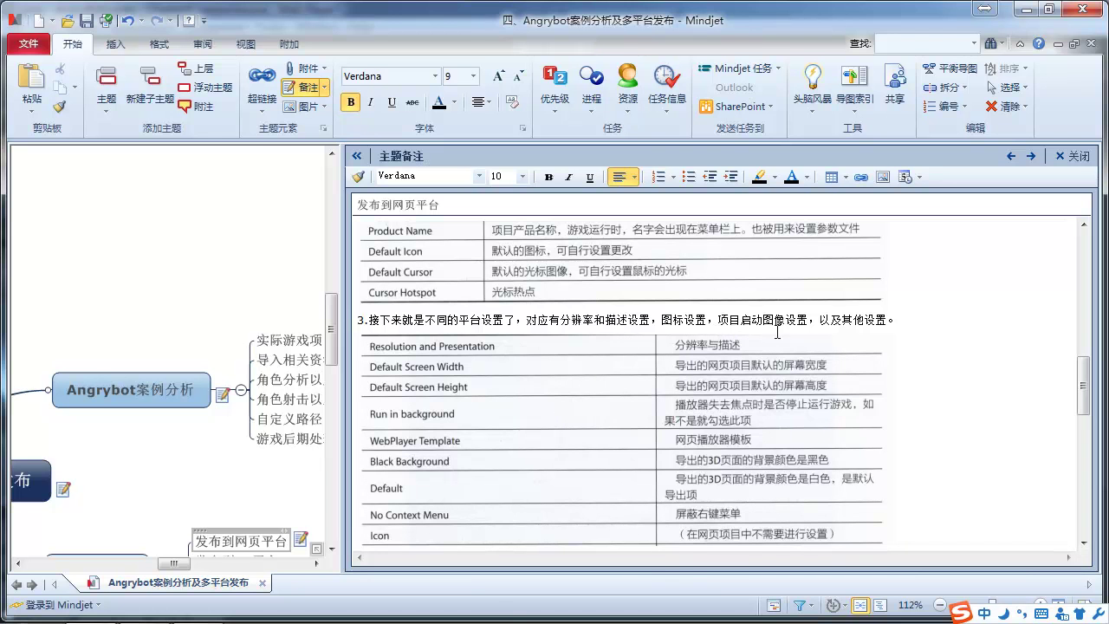
{"action": "key", "text": "alt+Tab"}
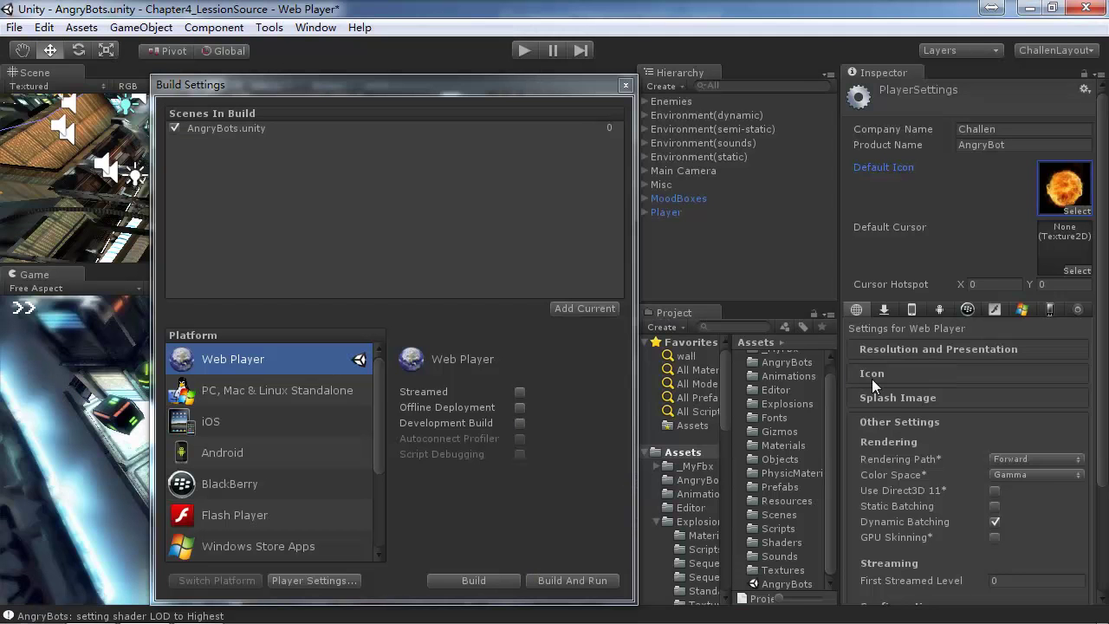
Step: Collapse the Web Player's Other Settings and examine the Android player settings, including Publishing Settings
{"action": "left_click", "coordinate": [877, 422]}
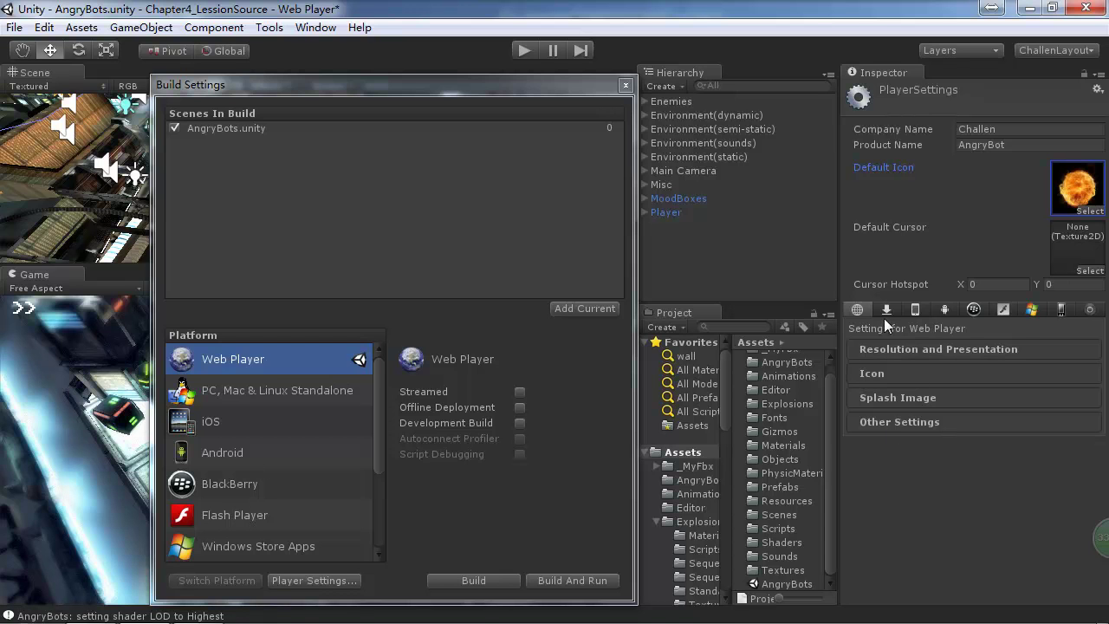
{"action": "key", "text": "Down"}
{"action": "key", "text": "Down"}
{"action": "key", "text": "Down"}
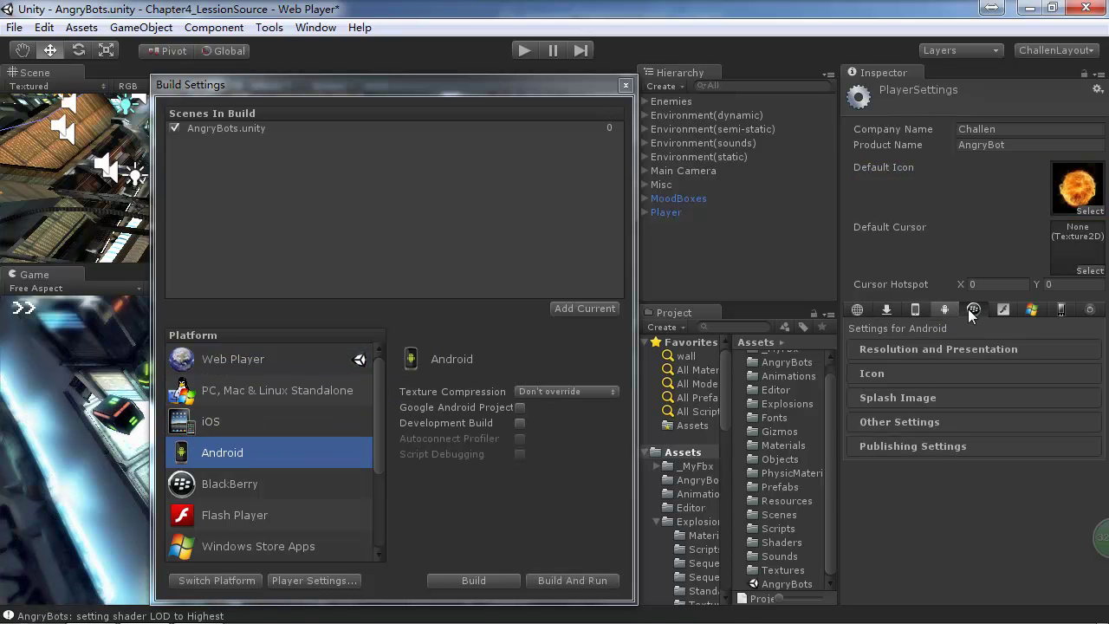
{"action": "key", "text": "Down"}
{"action": "key", "text": "Up"}
{"action": "left_click", "coordinate": [939, 447]}
{"action": "left_click", "coordinate": [939, 445]}
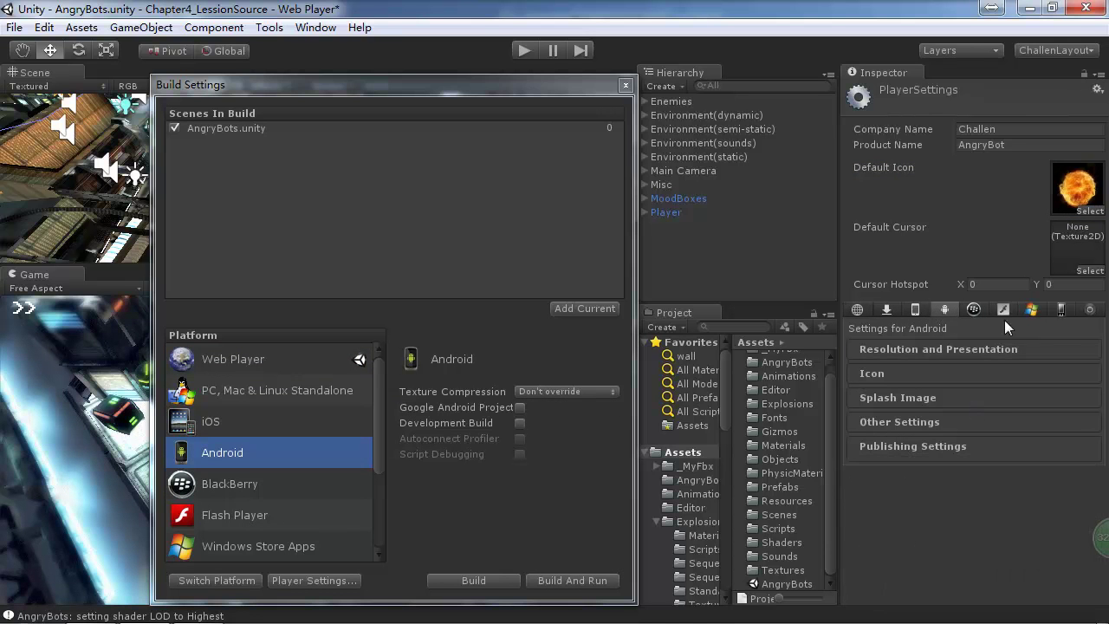
Step: Look through the player settings of the BlackBerry, Flash Player and other platforms, and return to the Web Player settings
{"action": "left_click", "coordinate": [976, 310]}
{"action": "left_click", "coordinate": [1002, 310]}
{"action": "left_click", "coordinate": [1027, 310]}
{"action": "left_click", "coordinate": [1002, 310]}
{"action": "left_click", "coordinate": [950, 309]}
{"action": "left_click", "coordinate": [917, 312]}
{"action": "left_click", "coordinate": [856, 309]}
{"action": "left_click", "coordinate": [857, 309]}
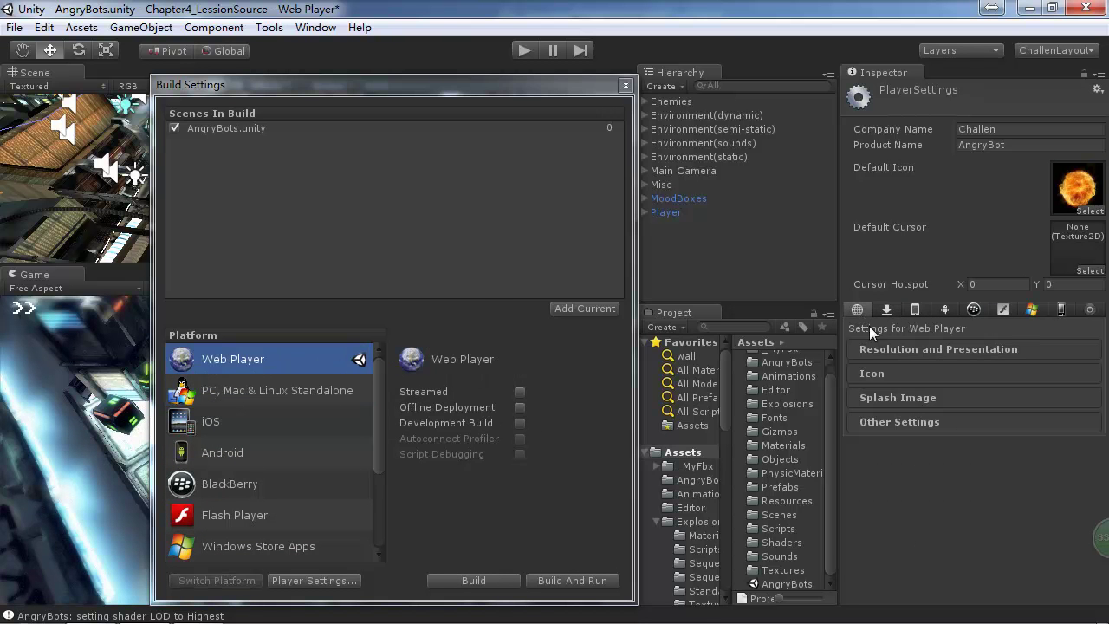
Step: Consult the Mindjet notes on Resolution and Presentation, and choose the Black Background WebPlayer template in Unity
{"action": "key", "text": "alt+Tab"}
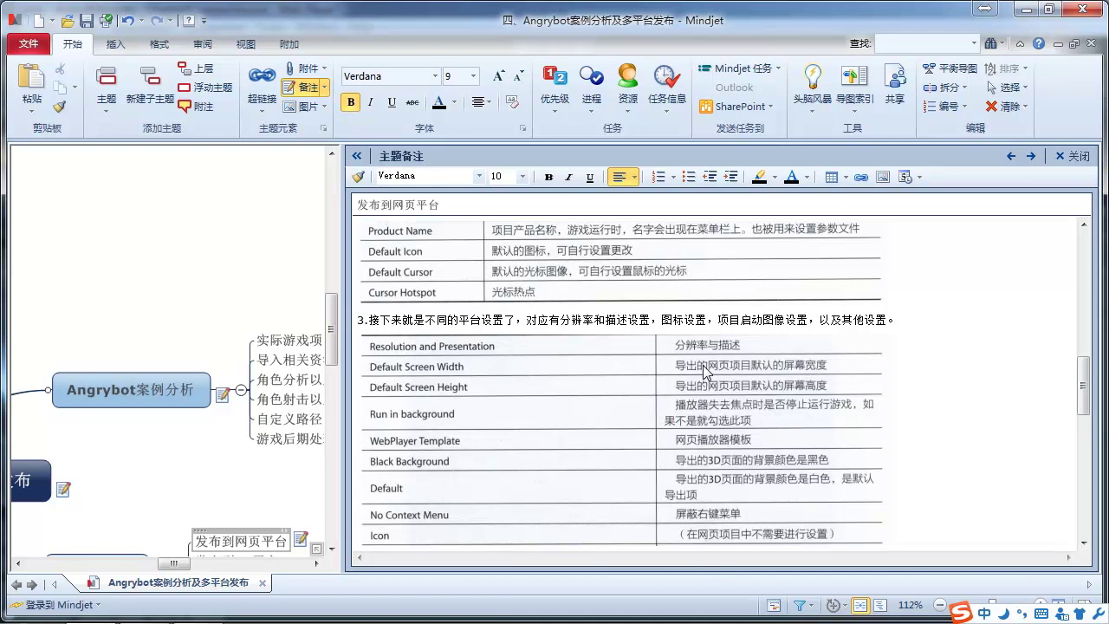
{"action": "key", "text": "alt+Tab"}
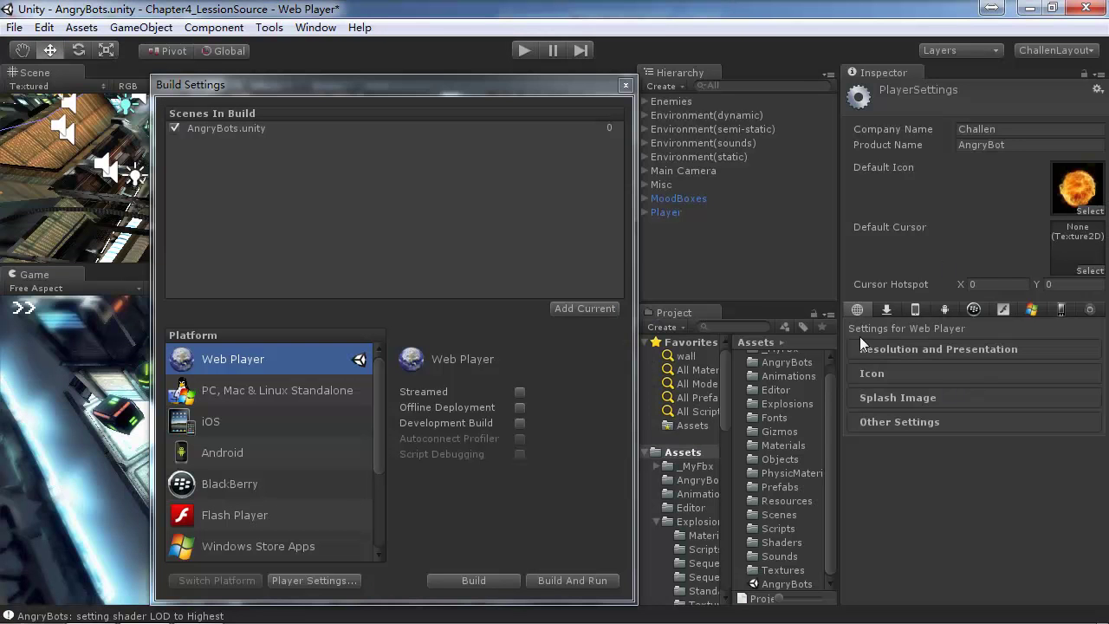
{"action": "left_click", "coordinate": [878, 349]}
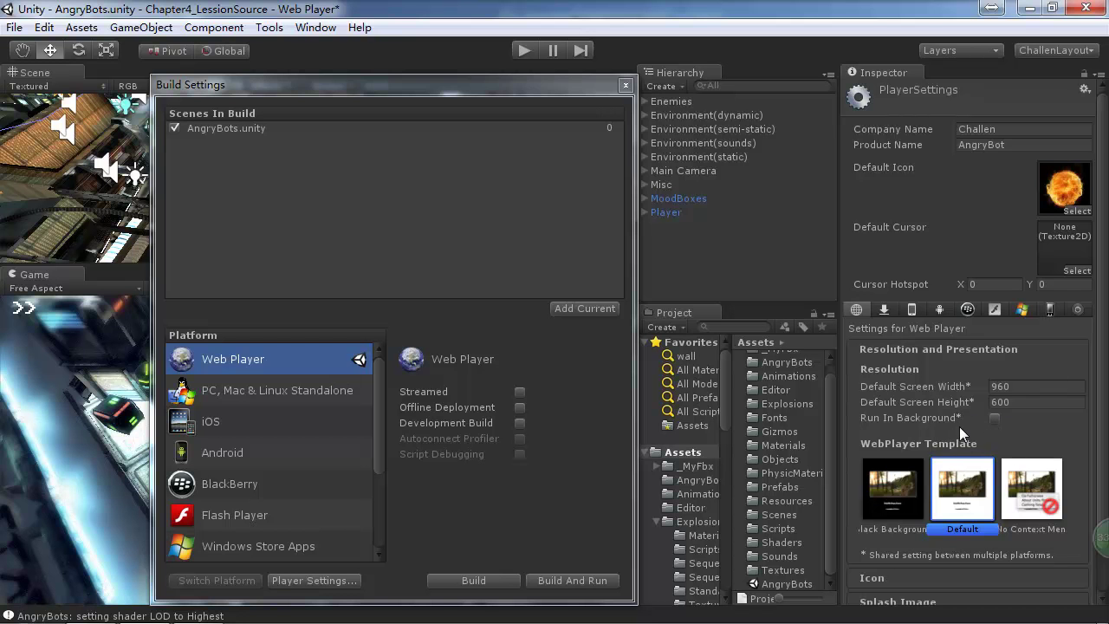
{"action": "key", "text": "alt+Tab"}
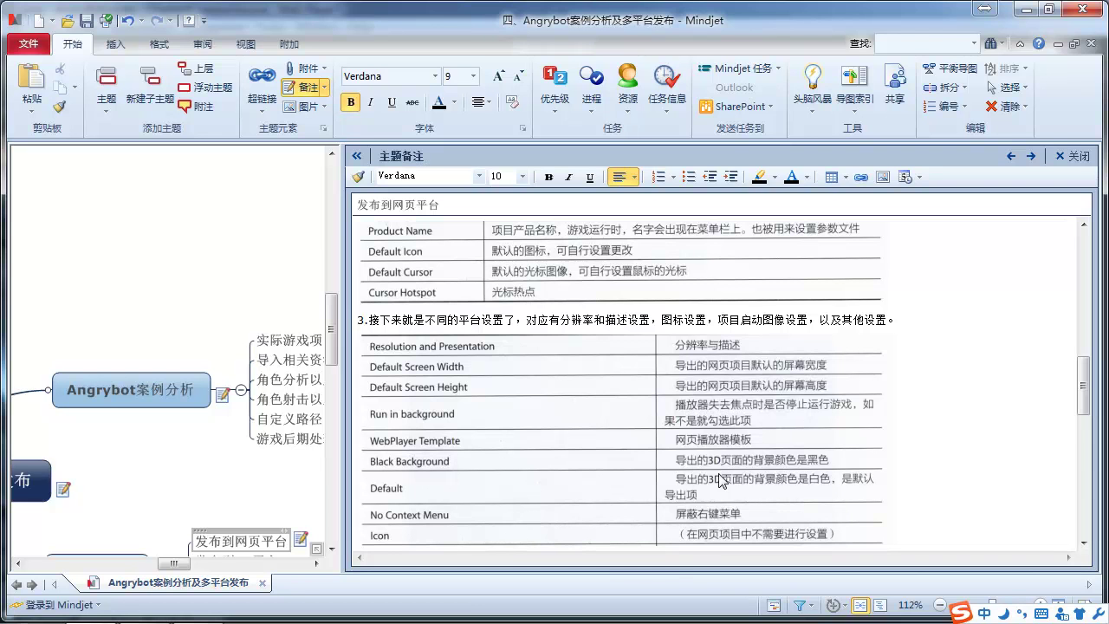
{"action": "key", "text": "alt+Tab"}
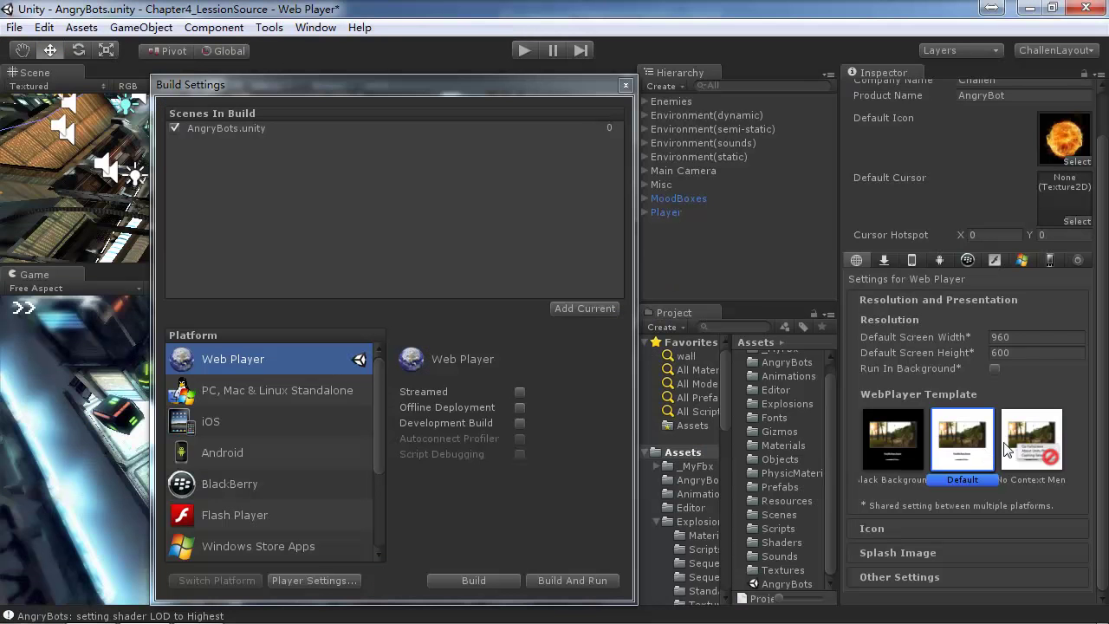
{"action": "scroll", "coordinate": [937, 478], "scroll_direction": "up", "scroll_amount": 1}
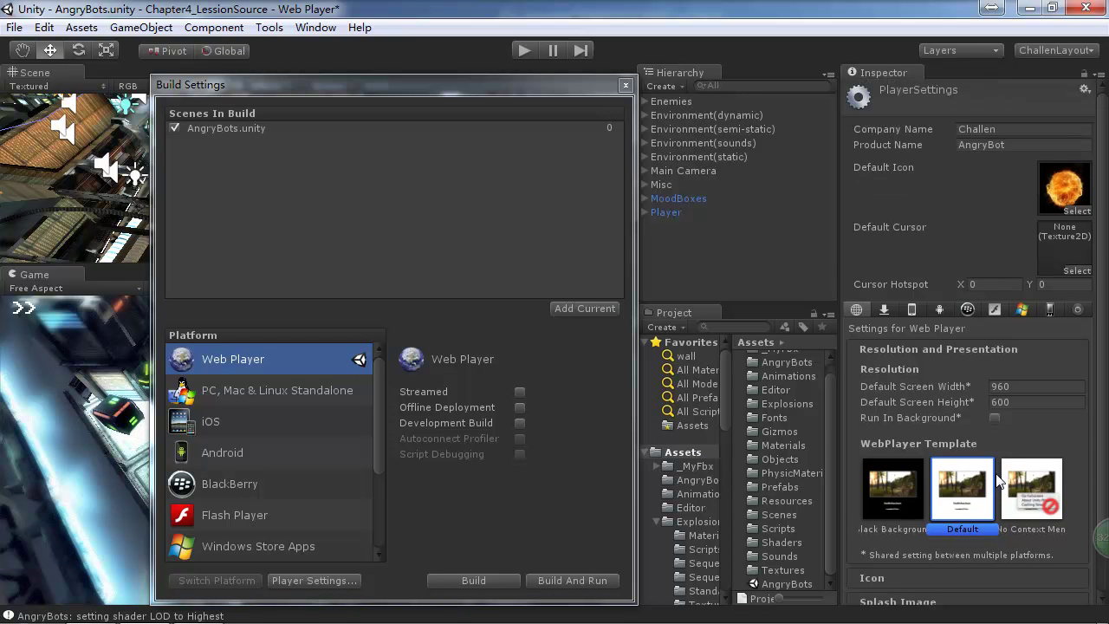
{"action": "scroll", "coordinate": [995, 441], "scroll_direction": "down", "scroll_amount": 1}
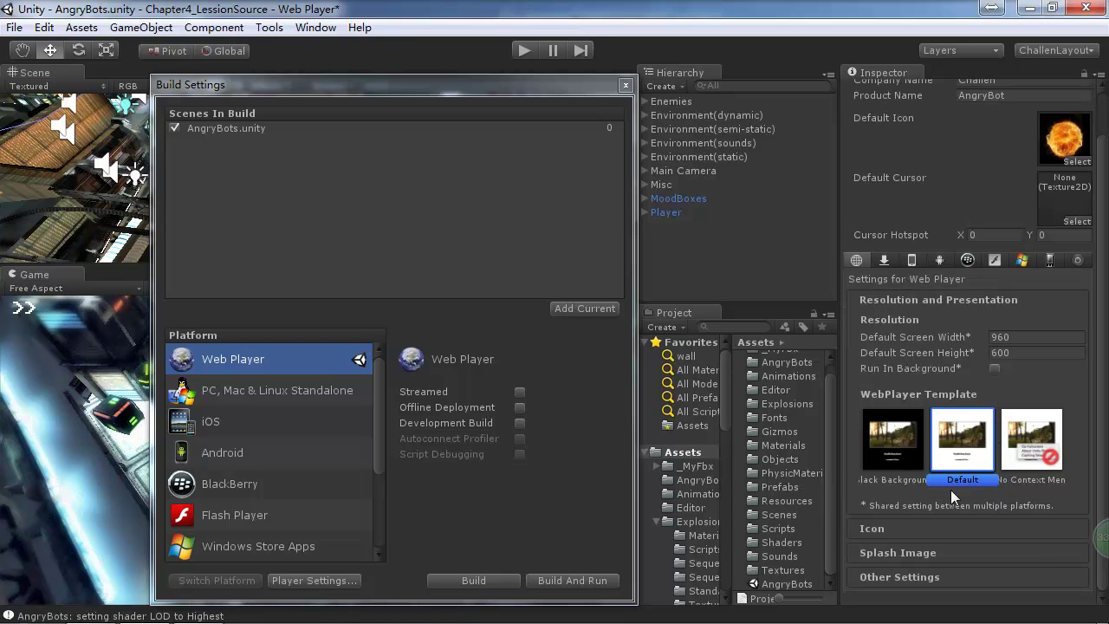
{"action": "left_click", "coordinate": [904, 436]}
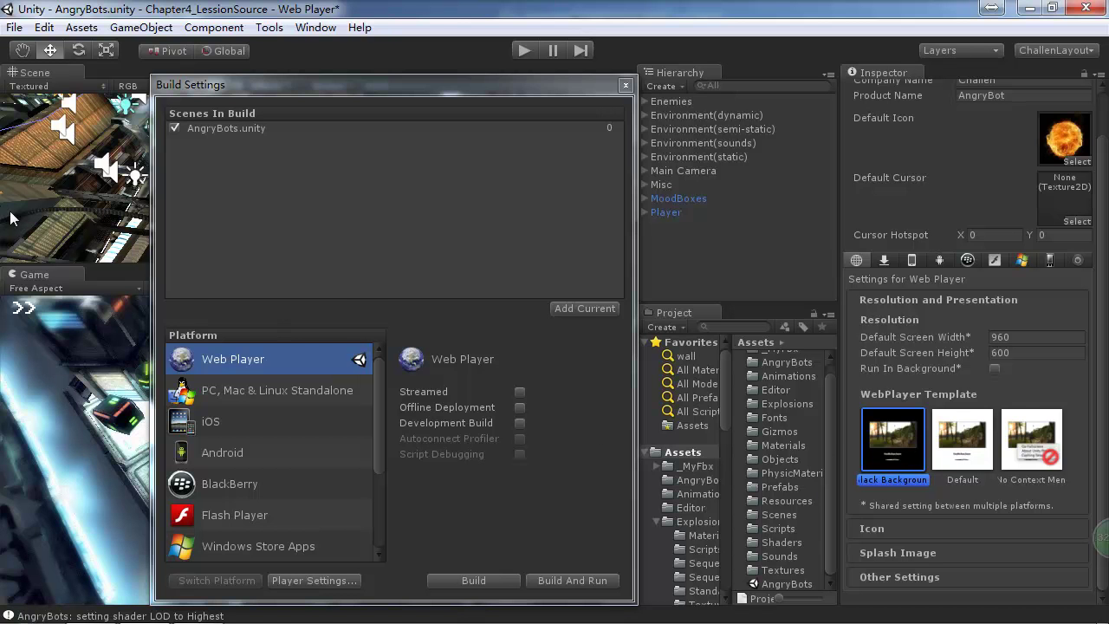
Step: Check the Mindjet notes on the No Context Menu and Icon entries, and inspect the Web Player's Icon and Splash Image sections in Unity
{"action": "key", "text": "alt+Tab"}
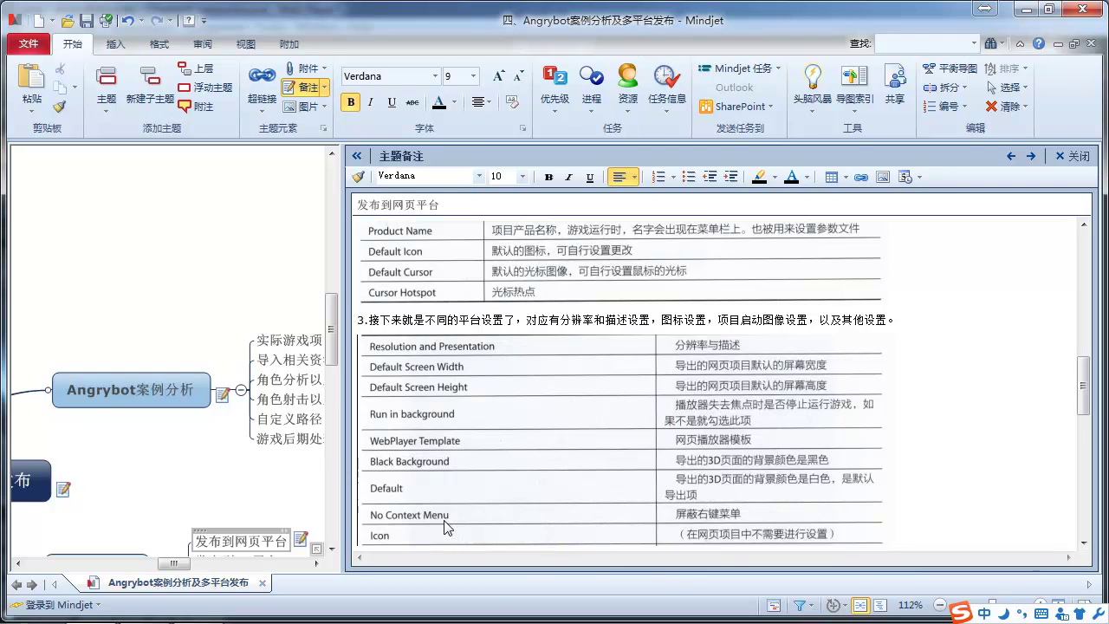
{"action": "scroll", "coordinate": [530, 504], "scroll_direction": "down", "scroll_amount": 1}
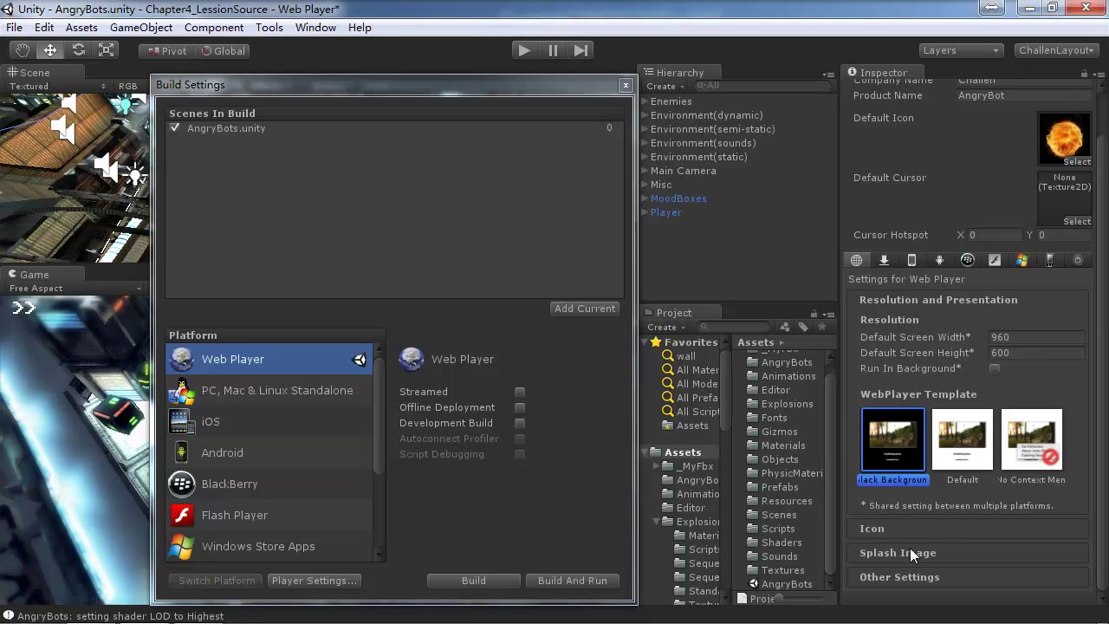
{"action": "left_click", "coordinate": [901, 521]}
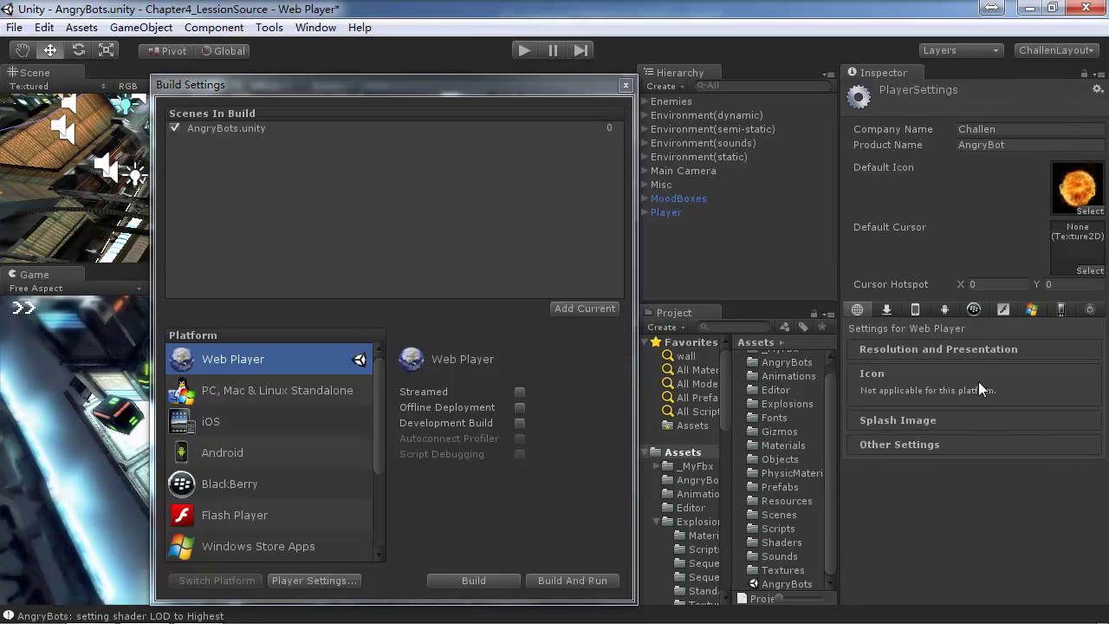
{"action": "left_click", "coordinate": [918, 421]}
{"action": "left_click", "coordinate": [919, 372]}
{"action": "left_click", "coordinate": [907, 419]}
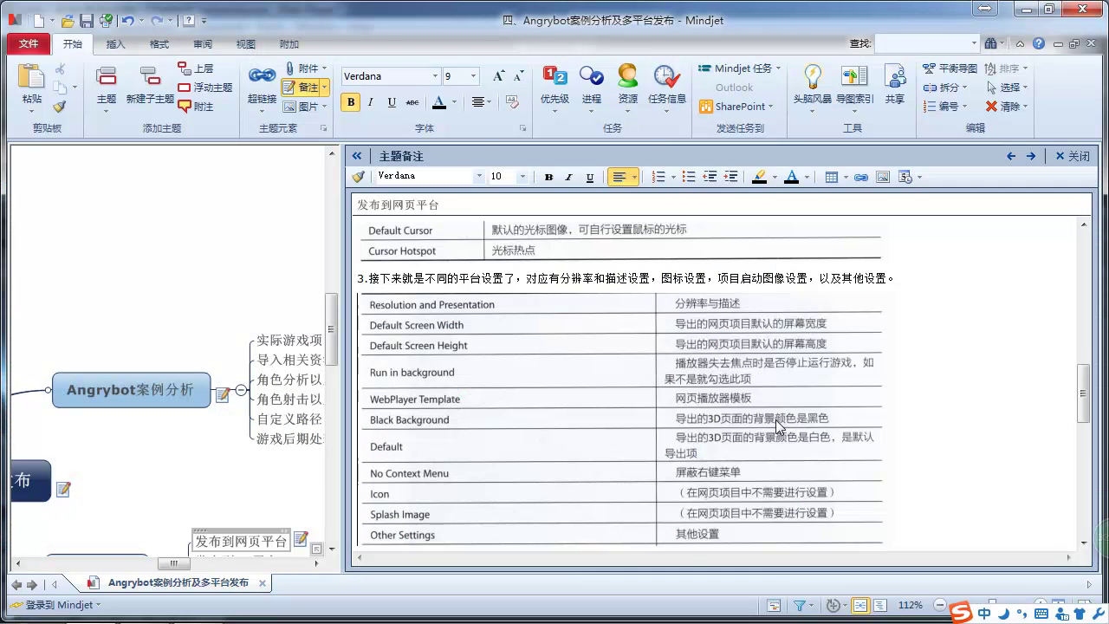
Step: Compare the Mindjet notes on rendering path, color space, batching and first streamed level with the Web Player's Other Settings in Unity
{"action": "scroll", "coordinate": [778, 424], "scroll_direction": "down", "scroll_amount": 5}
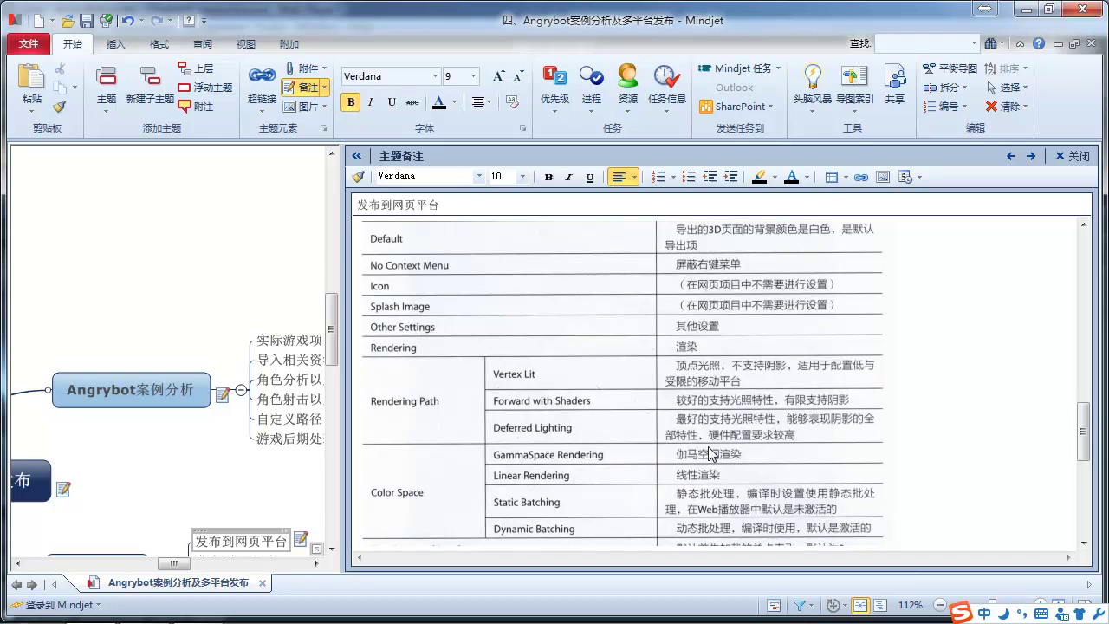
{"action": "scroll", "coordinate": [636, 313], "scroll_direction": "down", "scroll_amount": 1}
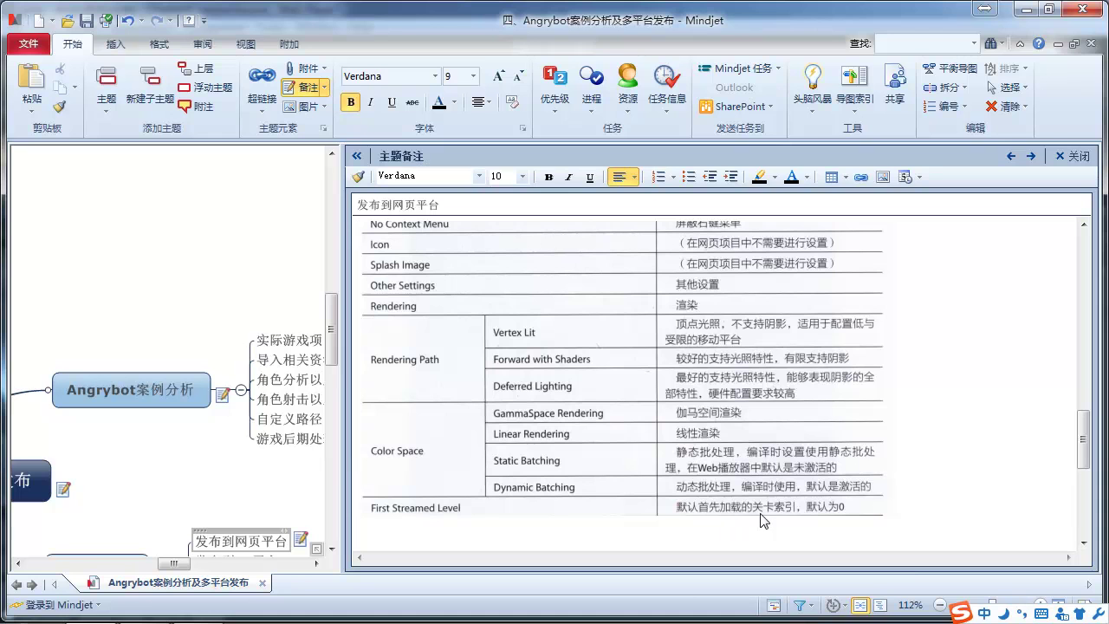
{"action": "key", "text": "alt+Tab"}
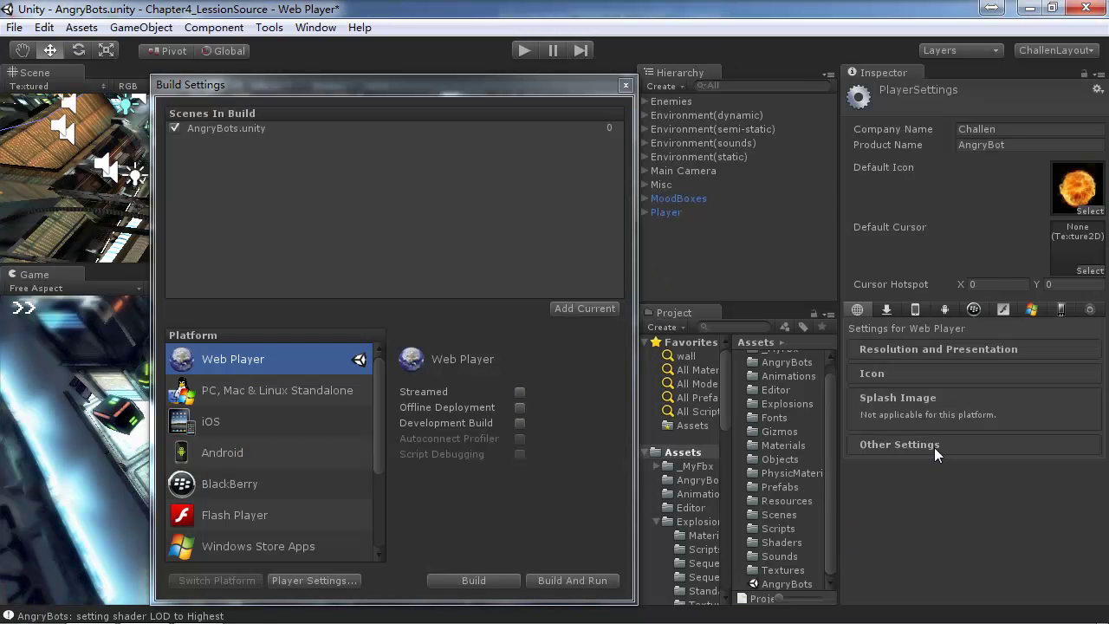
{"action": "left_click", "coordinate": [933, 447]}
{"action": "scroll", "coordinate": [975, 457], "scroll_direction": "down", "scroll_amount": 3}
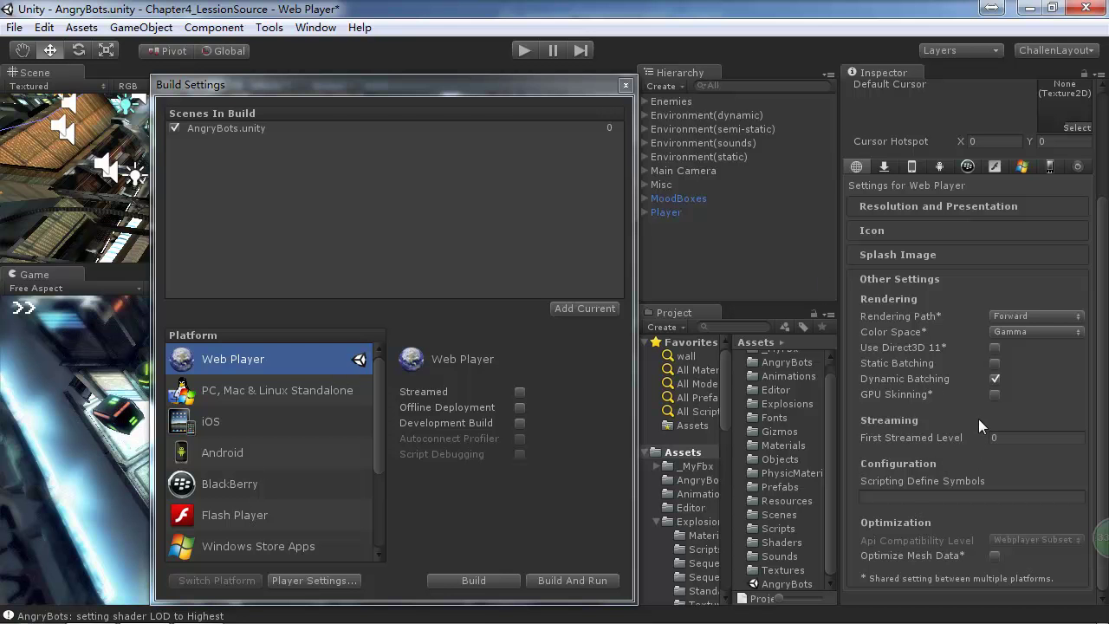
{"action": "key", "text": "alt+Tab"}
{"action": "scroll", "coordinate": [754, 389], "scroll_direction": "down", "scroll_amount": 2}
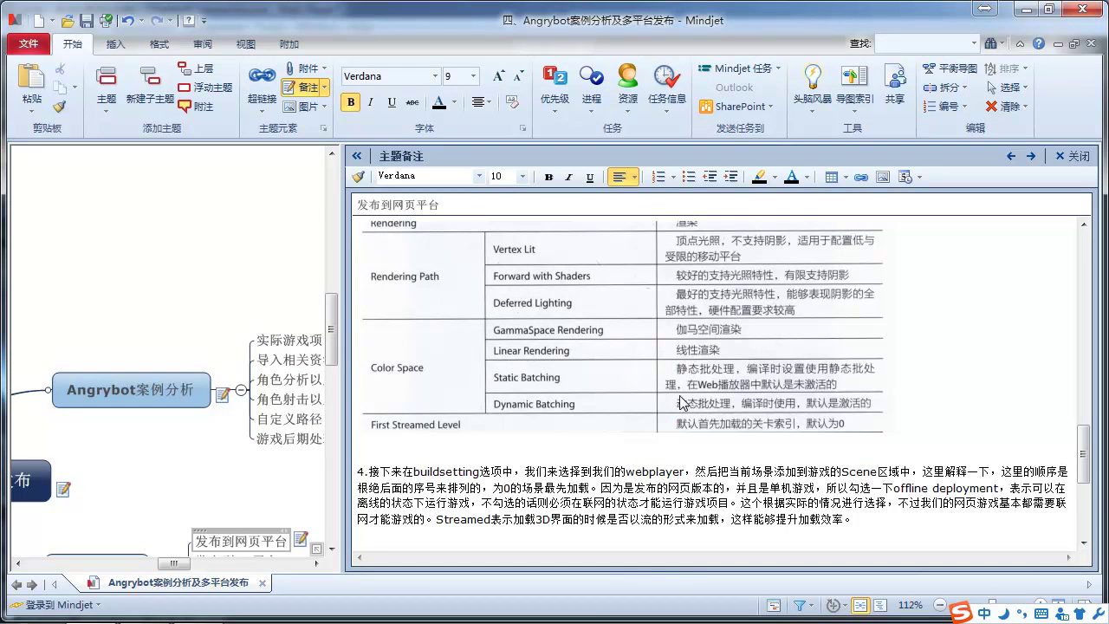
{"action": "key", "text": "alt+Tab"}
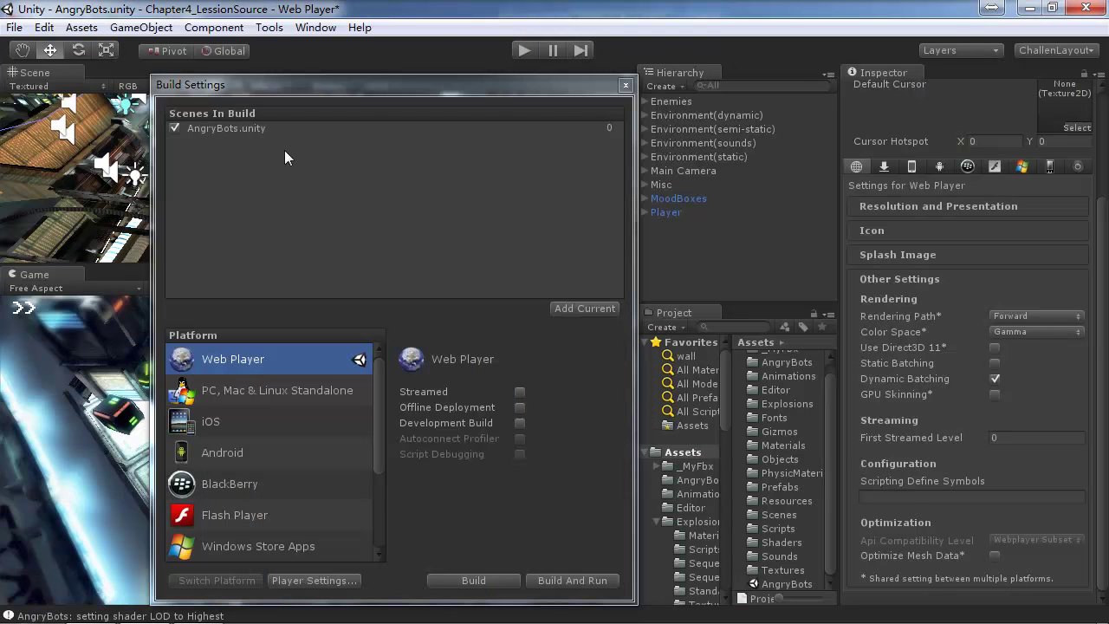
Step: Close the Build Settings window, open it again and reposition it
{"action": "left_click", "coordinate": [617, 90]}
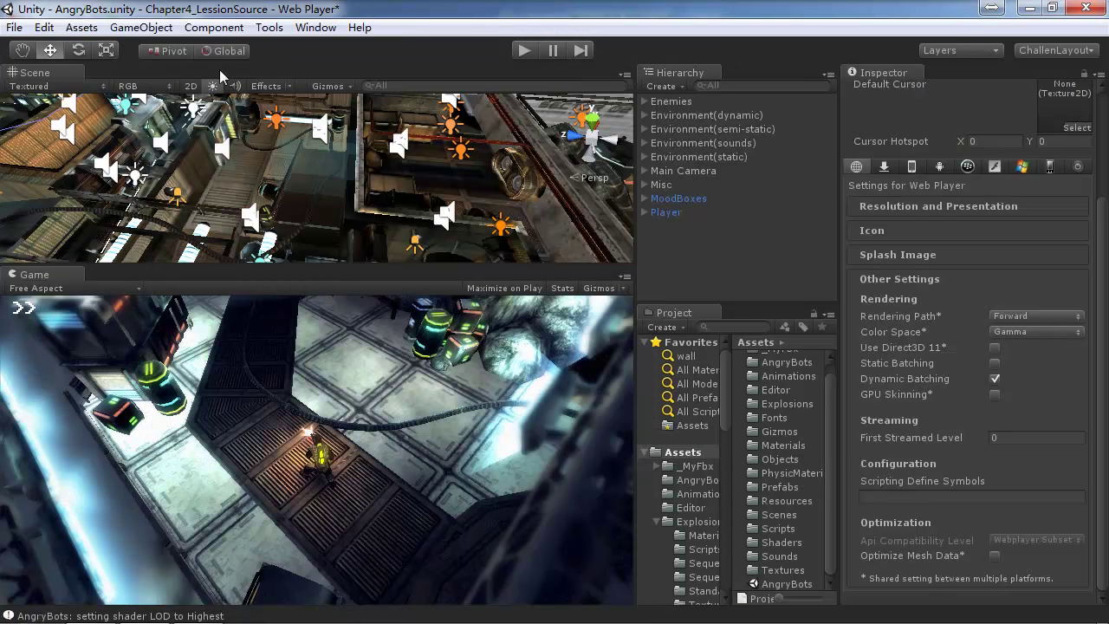
{"action": "left_click", "coordinate": [44, 27]}
{"action": "mouse_move", "coordinate": [12, 25]}
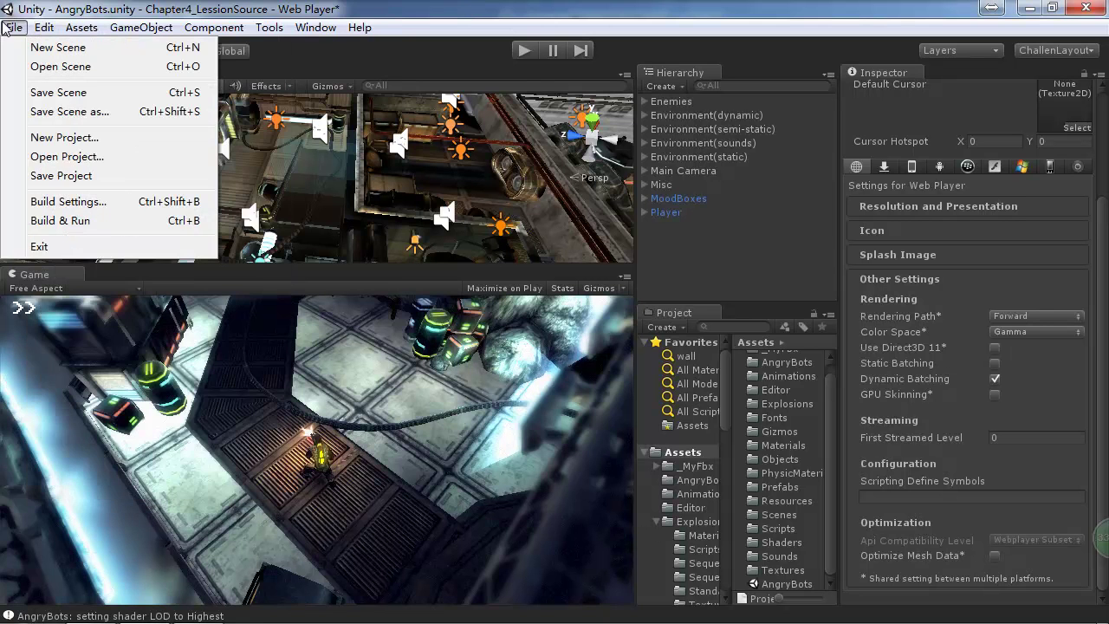
{"action": "left_click", "coordinate": [94, 203]}
{"action": "left_click_drag", "start_coordinate": [405, 94], "coordinate": [488, 103]}
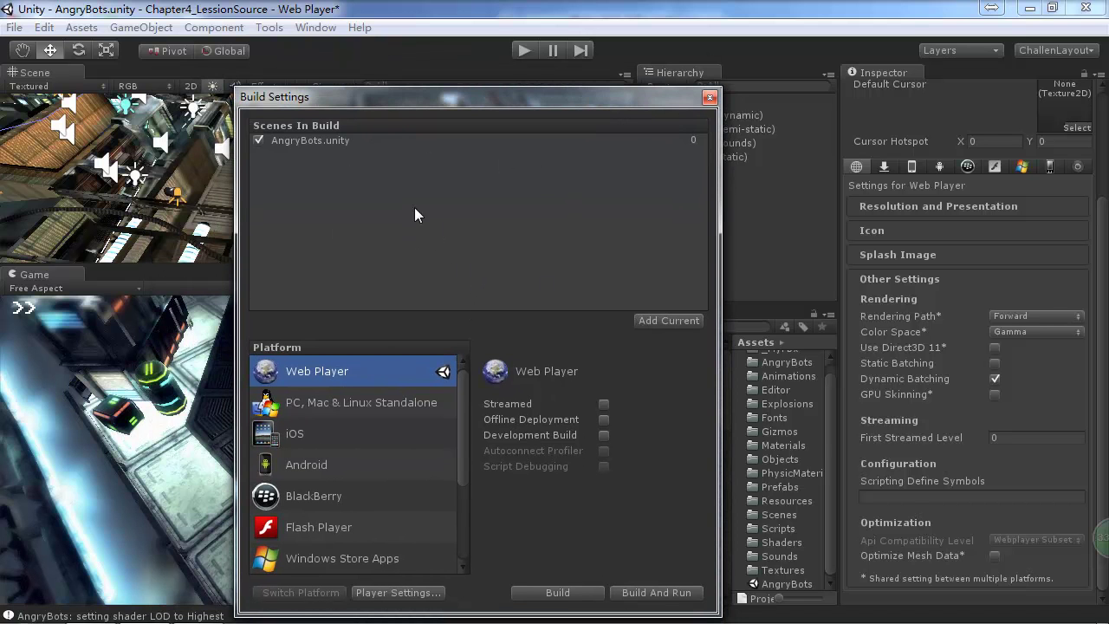
Step: Remove AngryBots.unity from Scenes In Build, add the currently open scene to the list, and select its entry
{"action": "left_click", "coordinate": [328, 142]}
{"action": "key", "text": "Delete"}
{"action": "left_click_drag", "start_coordinate": [517, 110], "coordinate": [408, 82]}
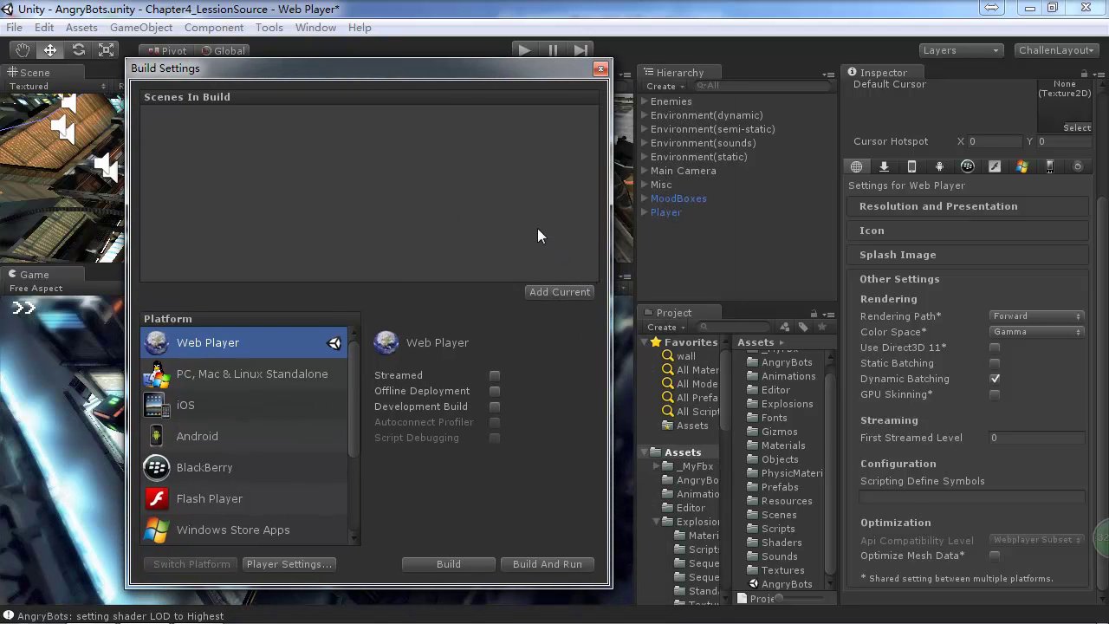
{"action": "left_click", "coordinate": [558, 293]}
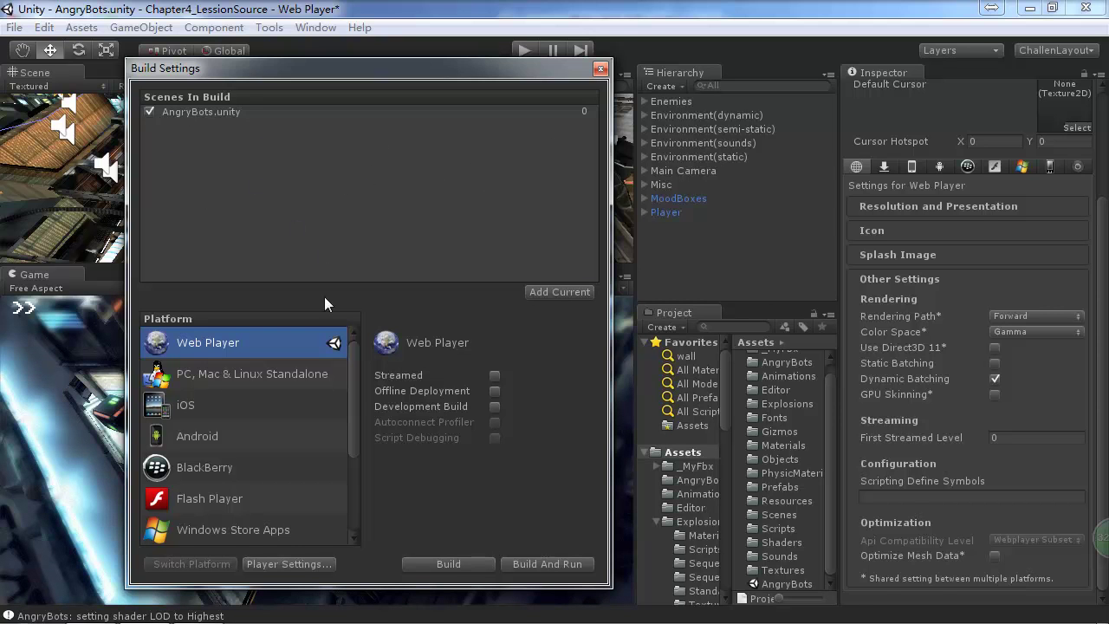
{"action": "left_click", "coordinate": [588, 115]}
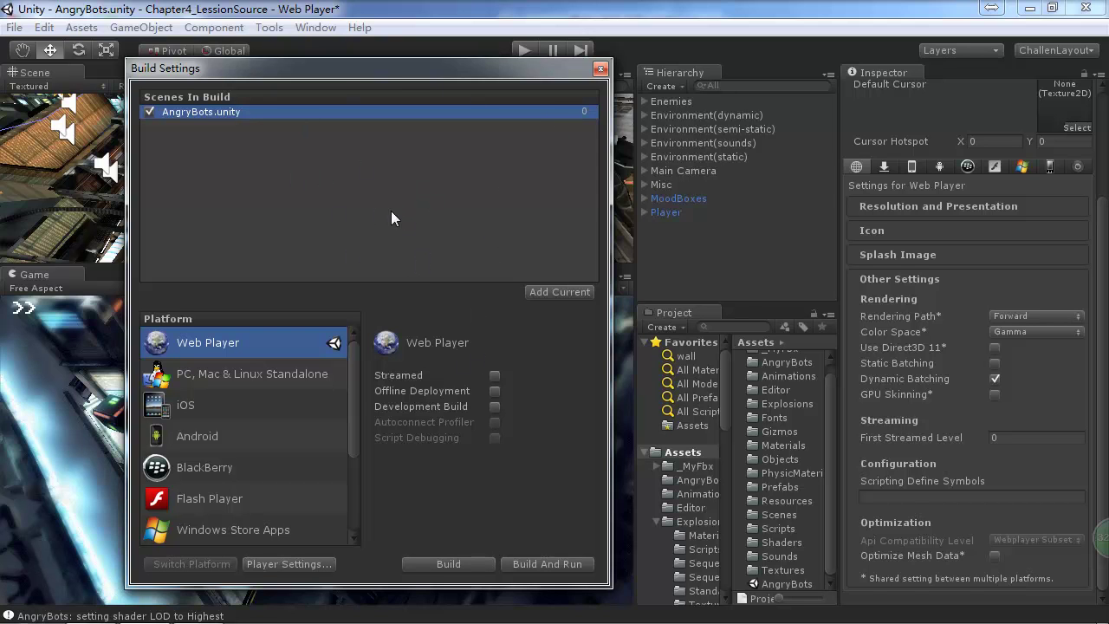
Step: Switch the active build platform to PC, Mac & Linux Standalone and back to Web Player, reviewing the full platform list in between
{"action": "left_click", "coordinate": [281, 377]}
{"action": "left_click", "coordinate": [202, 562]}
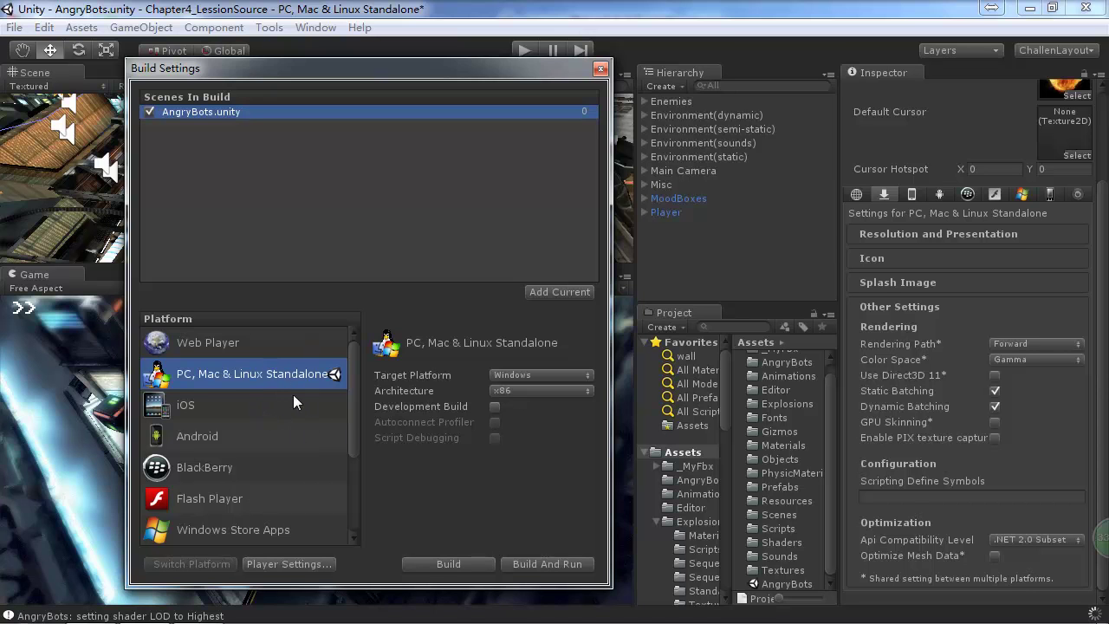
{"action": "left_click_drag", "start_coordinate": [357, 409], "coordinate": [369, 376]}
{"action": "left_click_drag", "start_coordinate": [354, 418], "coordinate": [354, 450]}
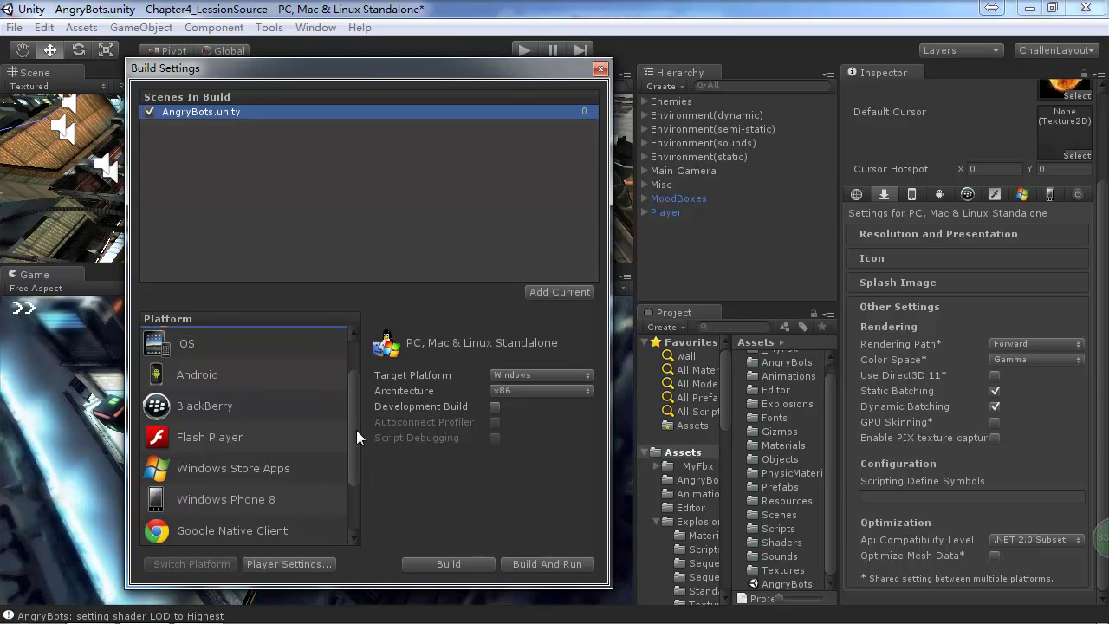
{"action": "left_click_drag", "start_coordinate": [353, 430], "coordinate": [351, 477]}
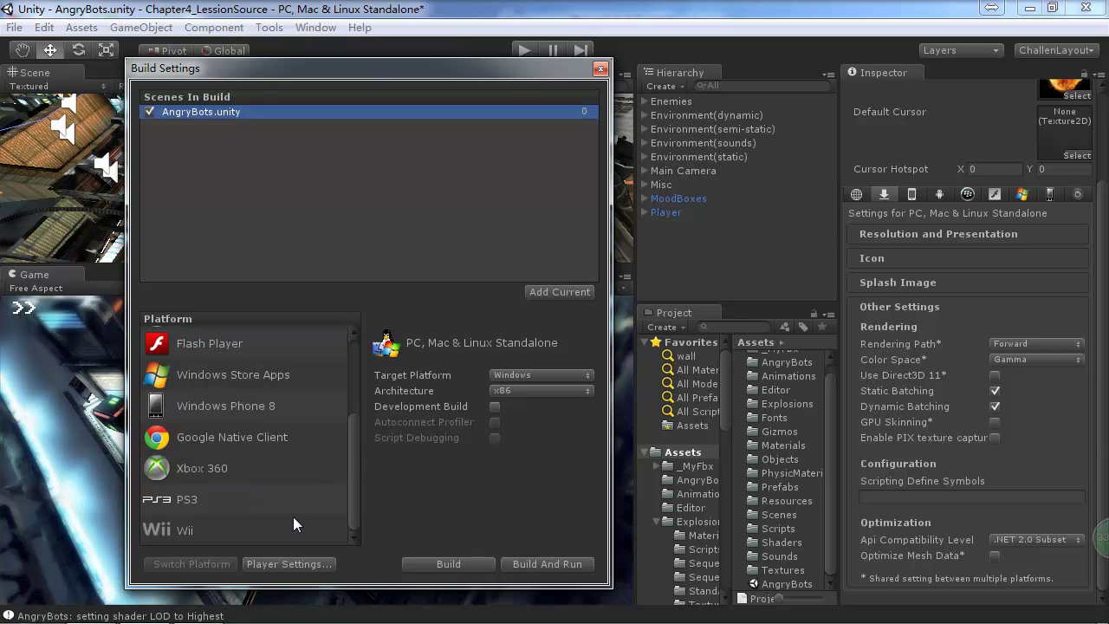
{"action": "scroll", "coordinate": [356, 416], "scroll_direction": "up", "scroll_amount": 5}
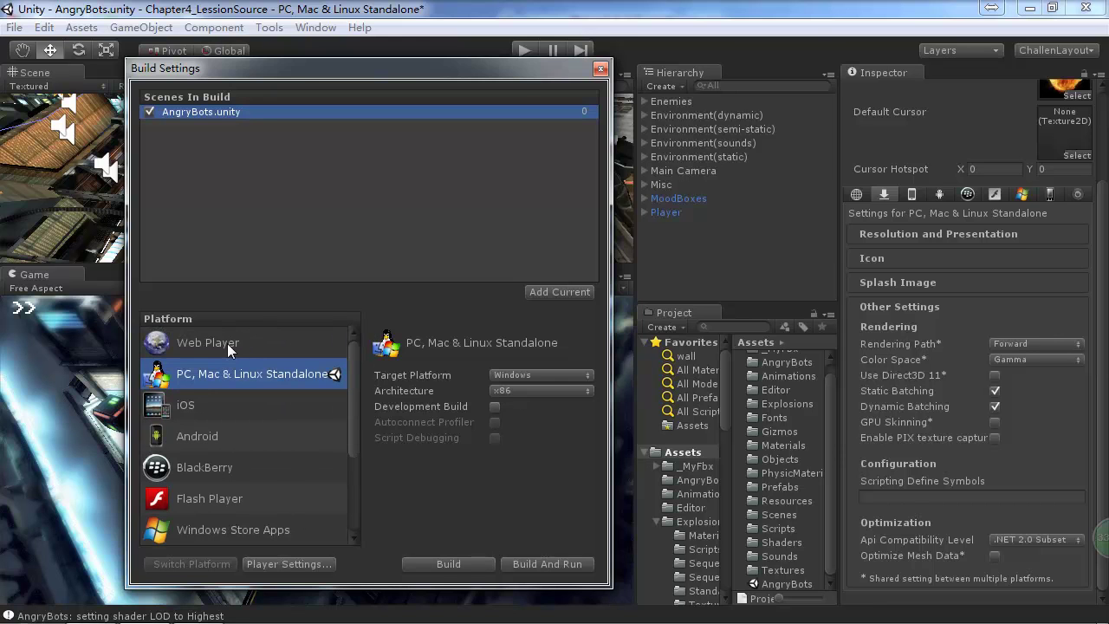
{"action": "left_click", "coordinate": [227, 343]}
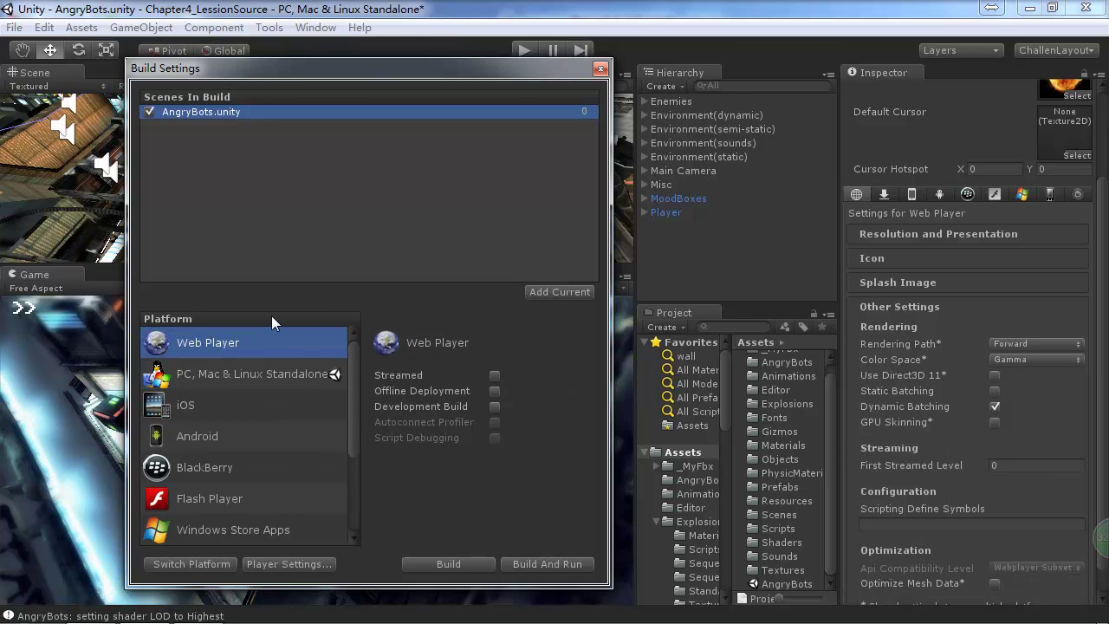
{"action": "left_click", "coordinate": [175, 564]}
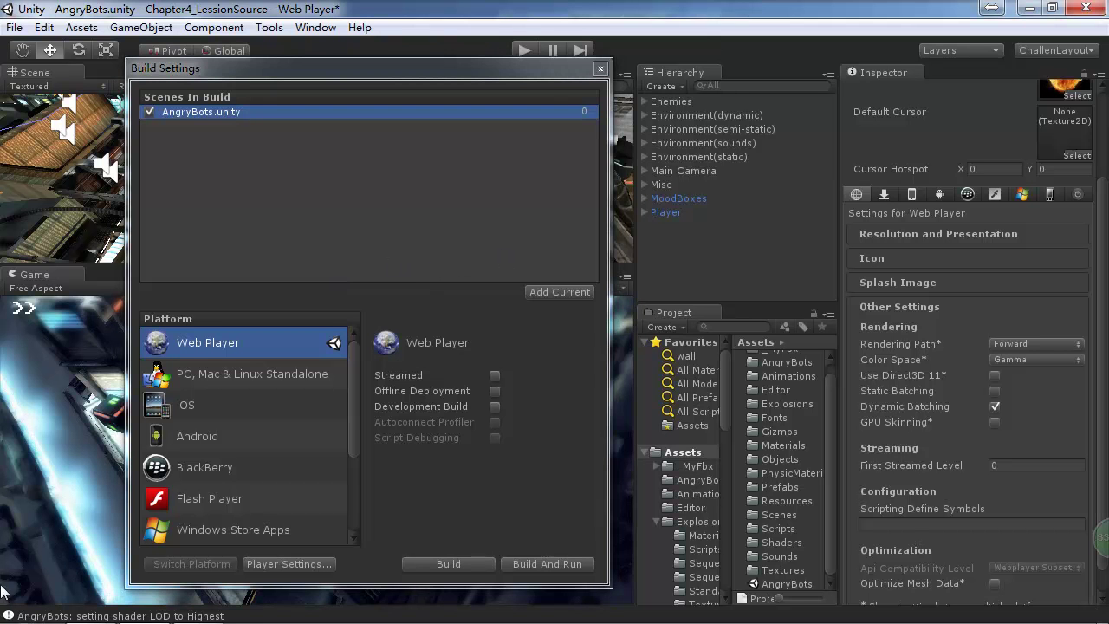
Step: Consult the Mindjet notes on Offline Deployment, try that Web Player option in Unity's Build Settings, and return to the notes
{"action": "left_click", "coordinate": [105, 606]}
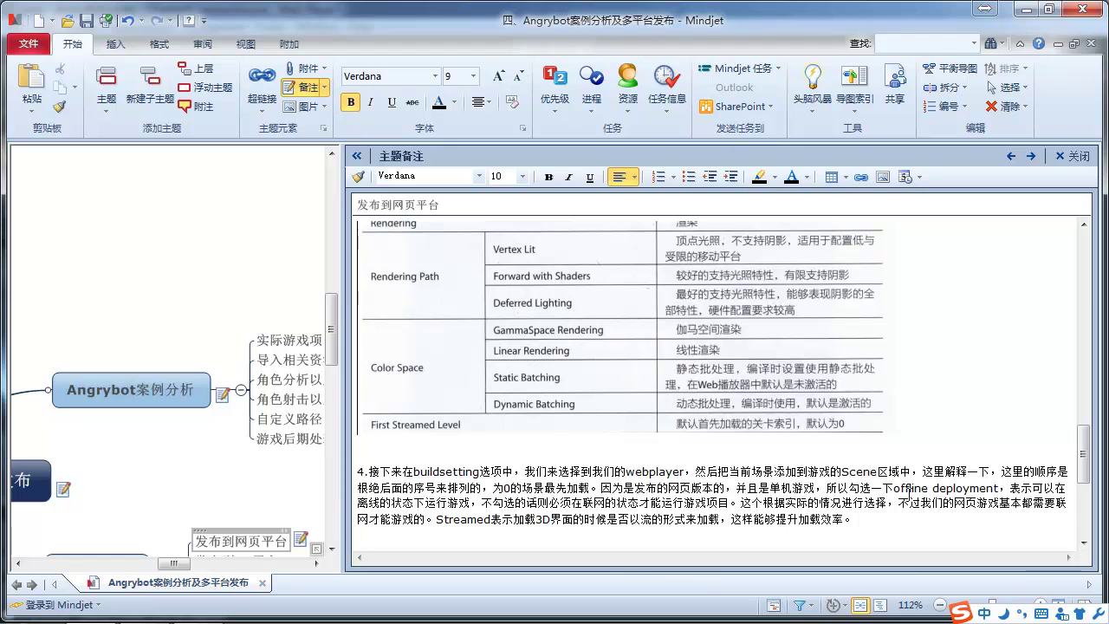
{"action": "key", "text": "alt+Tab"}
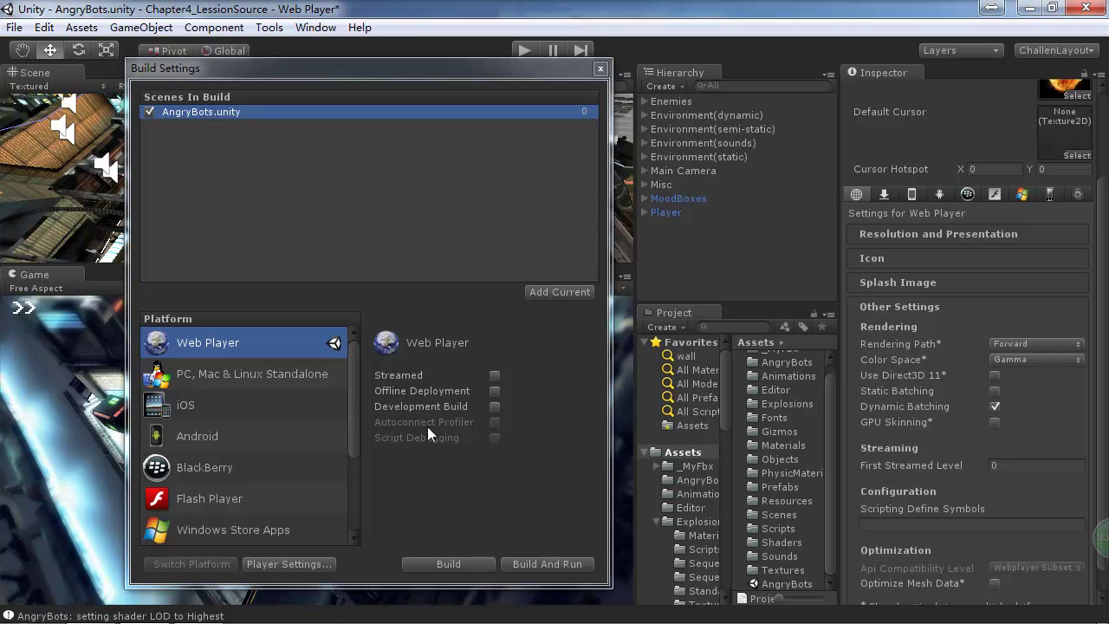
{"action": "left_click", "coordinate": [493, 391]}
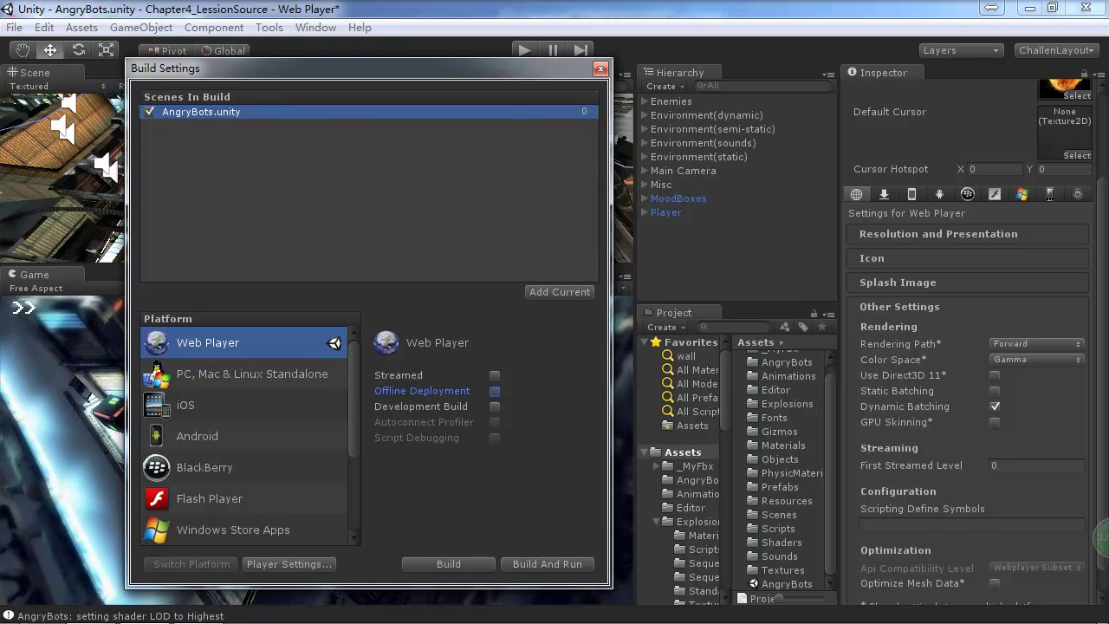
{"action": "left_click", "coordinate": [285, 609]}
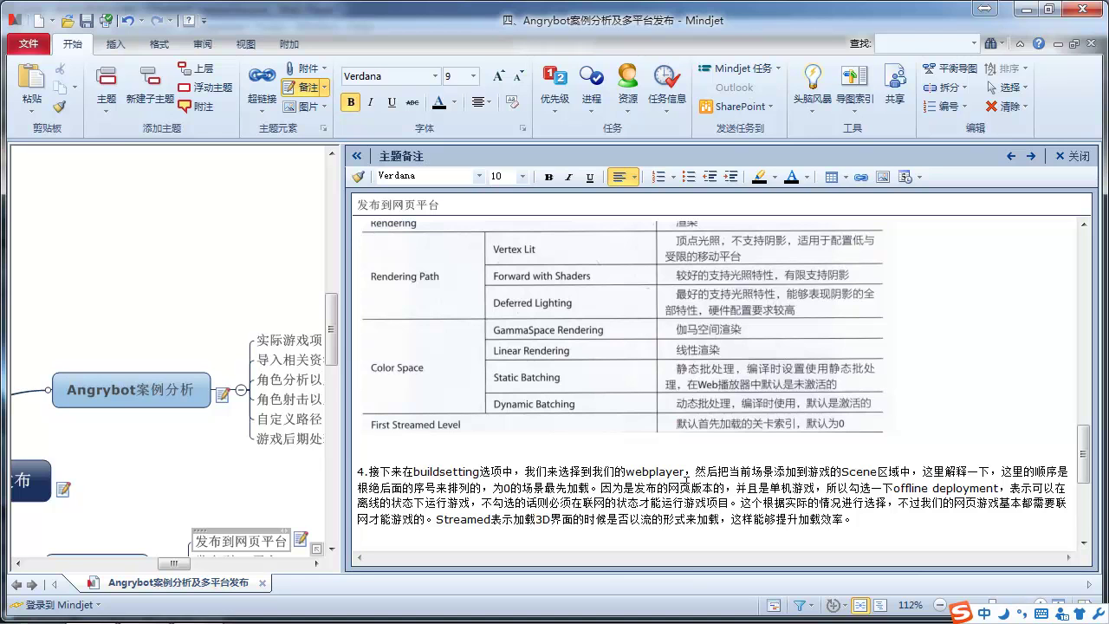
Step: Check the Mindjet notes on building and naming the output, and return to Unity's Build Settings
{"action": "key", "text": "alt+Tab"}
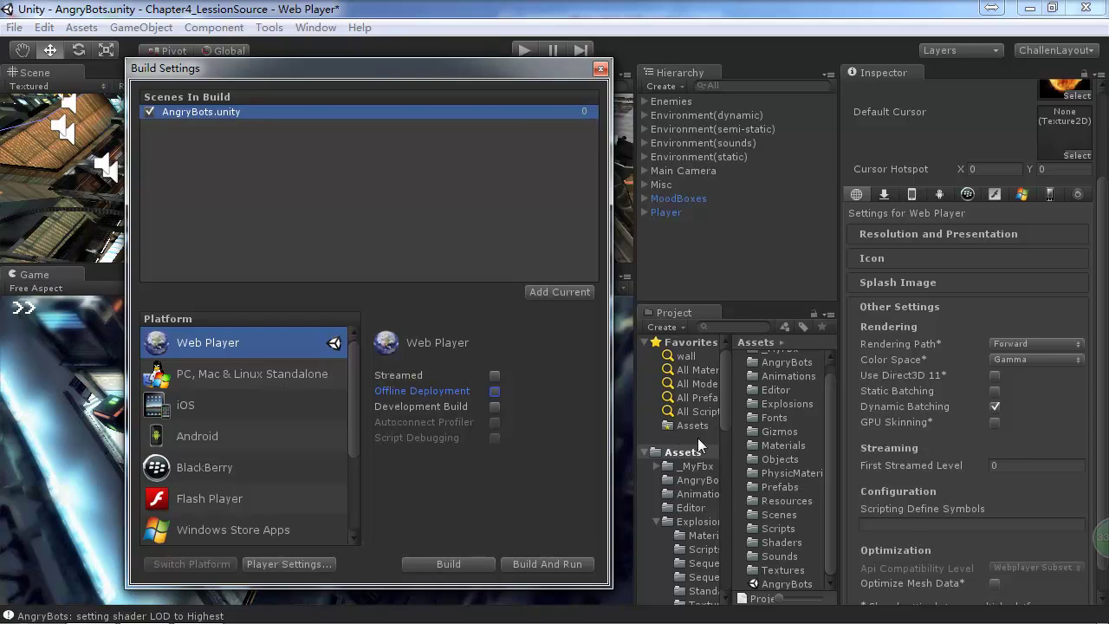
{"action": "scroll", "coordinate": [693, 442], "scroll_direction": "down", "scroll_amount": 5}
{"action": "left_click", "coordinate": [74, 611]}
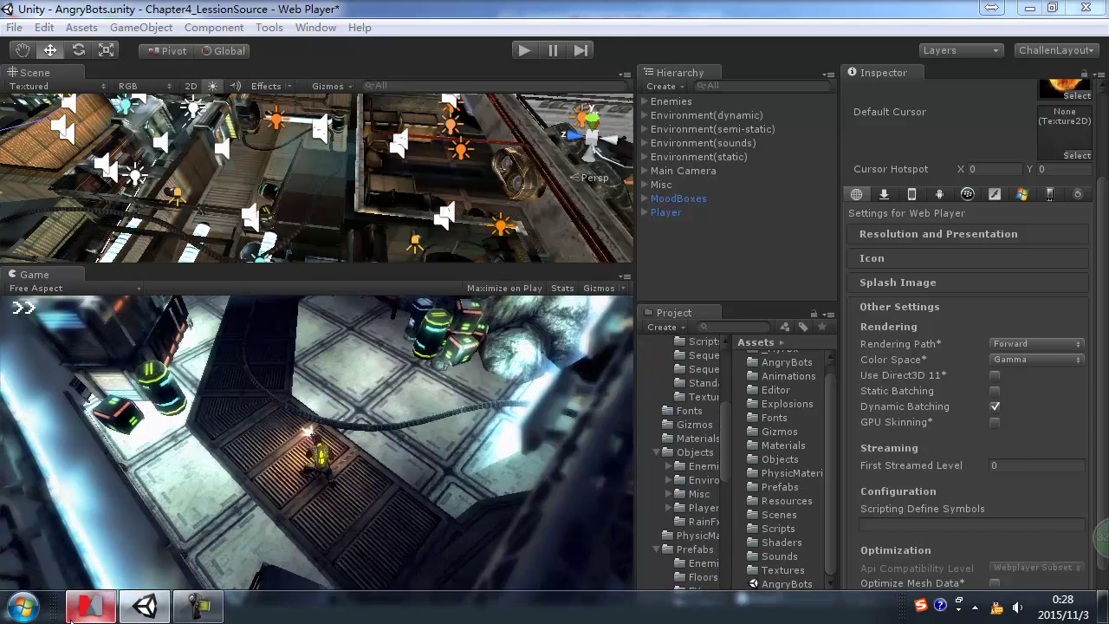
{"action": "type", "text": "6.然后会生成两个文件，一个是html文件，一个是我们的.unity3d场景文件"}
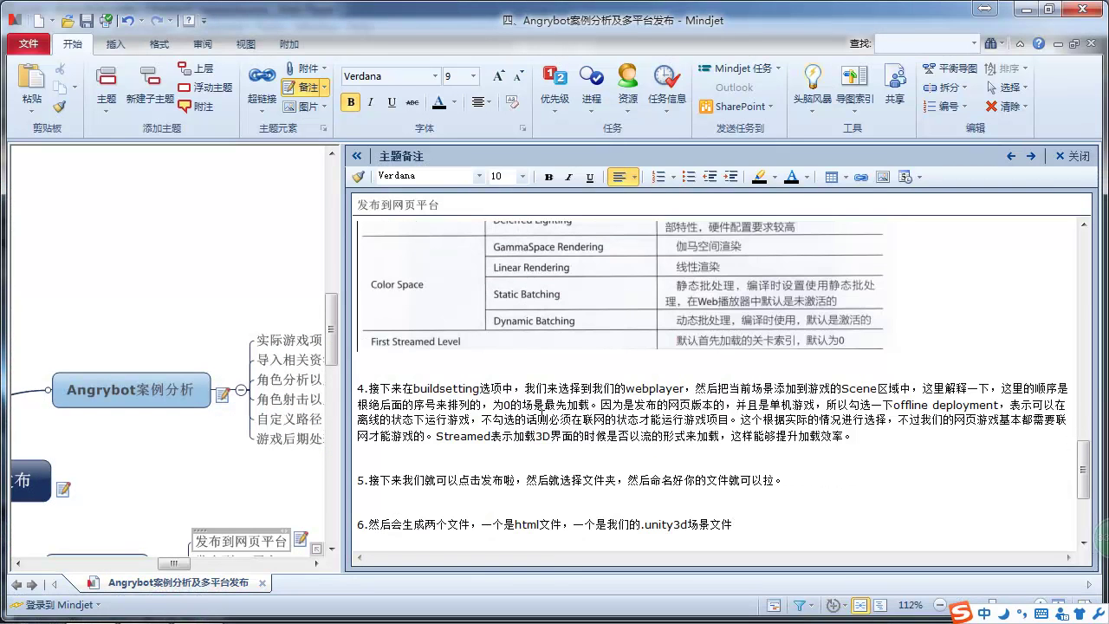
{"action": "key", "text": "alt+Tab"}
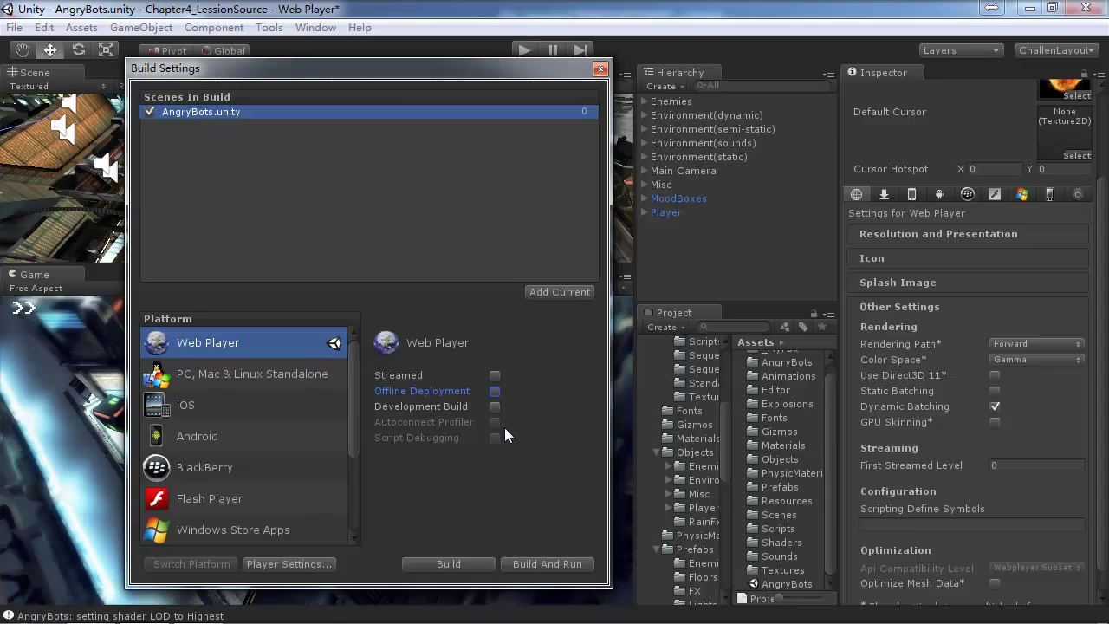
Step: Start the Web Player build and delete the existing buildWeb folder while choosing the destination
{"action": "left_click", "coordinate": [422, 564]}
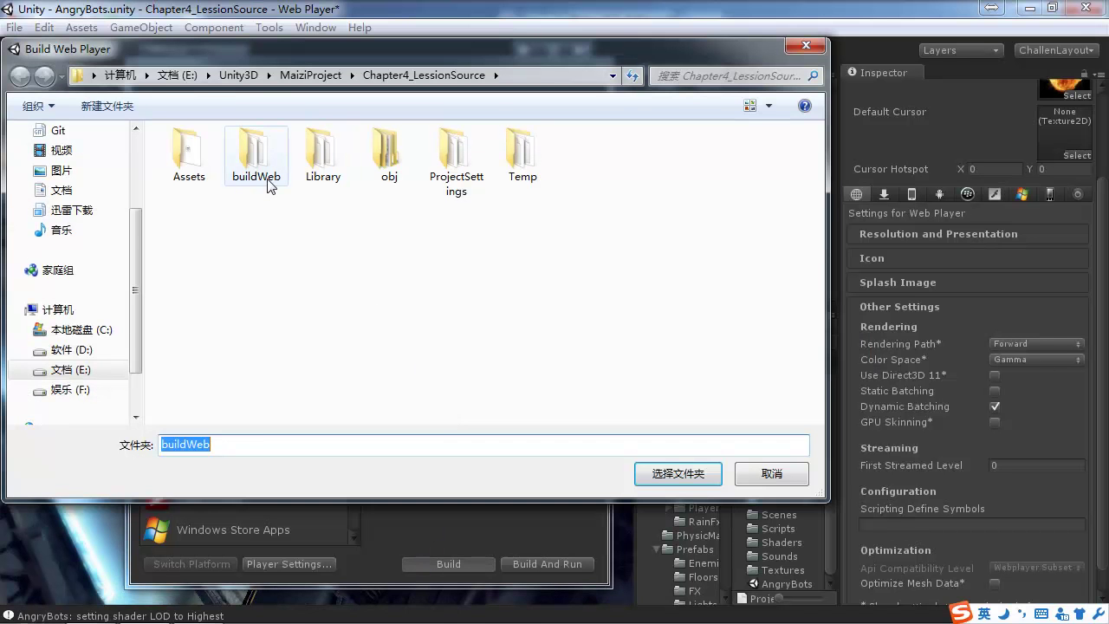
{"action": "left_click", "coordinate": [265, 164]}
{"action": "key", "text": "Delete"}
{"action": "key", "text": "Return"}
Step: Create a folder named buildWebPlayer in Chapter4_LessionSource and build the Web Player into it
{"action": "right_click", "coordinate": [651, 304]}
{"action": "mouse_move", "coordinate": [693, 525]}
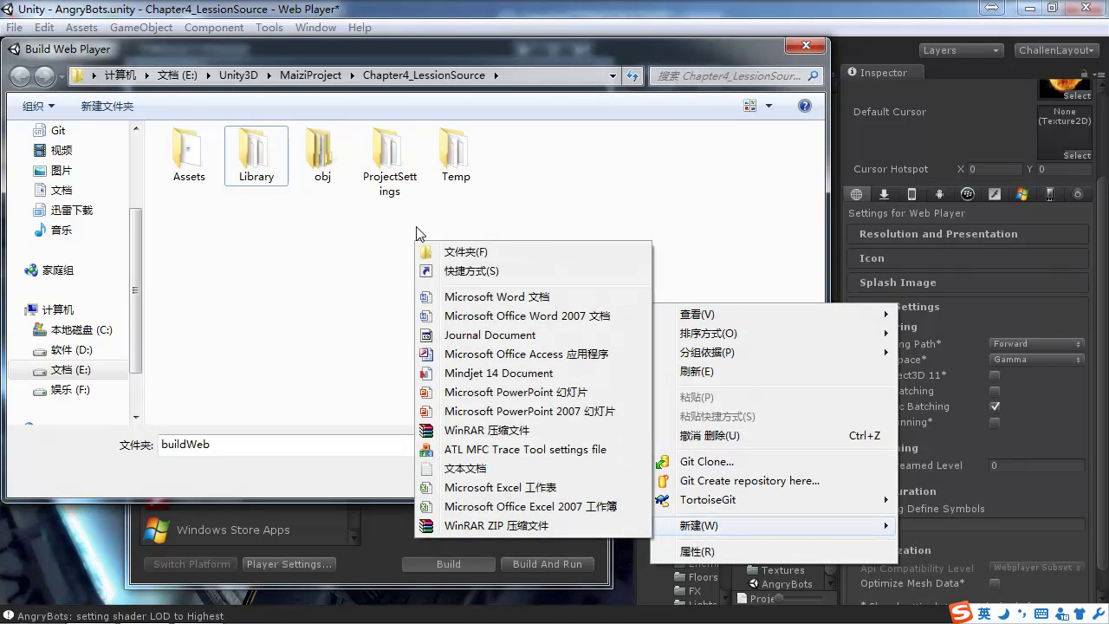
{"action": "left_click", "coordinate": [449, 253]}
{"action": "type", "text": "buildW"}
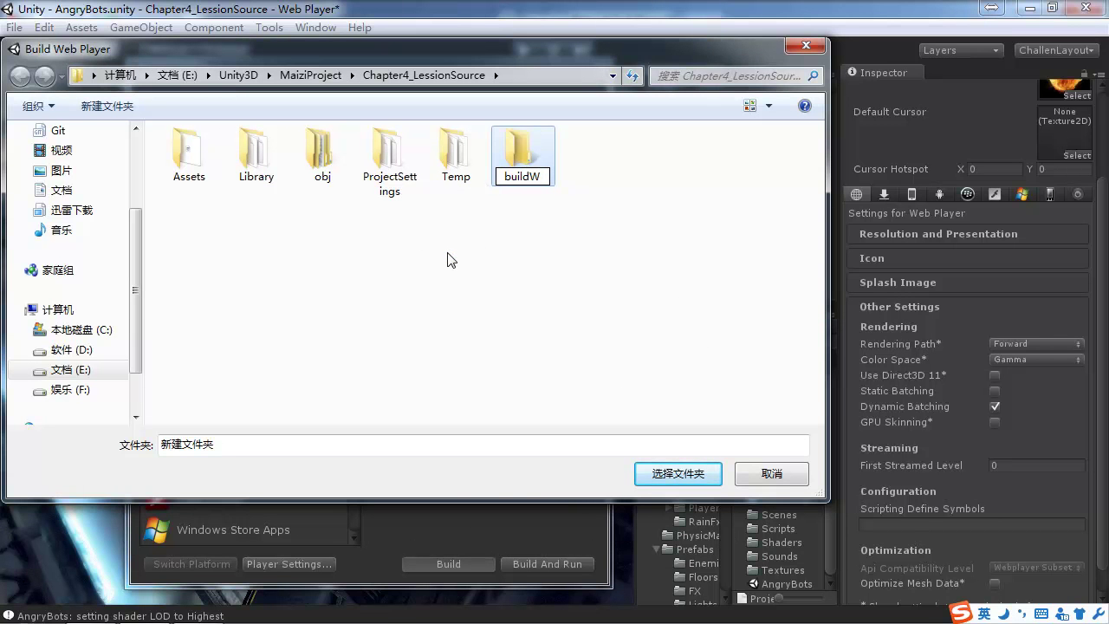
{"action": "type", "text": "ebPlayer"}
{"action": "key", "text": "shift"}
{"action": "key", "text": "Return"}
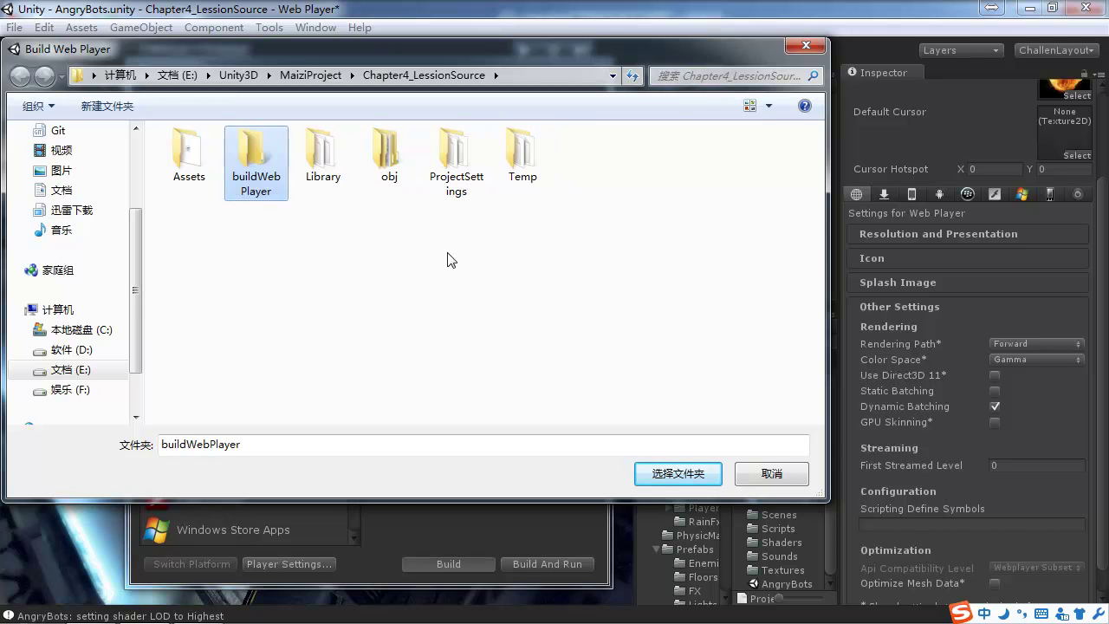
{"action": "double_click", "coordinate": [258, 173]}
{"action": "left_click", "coordinate": [690, 482]}
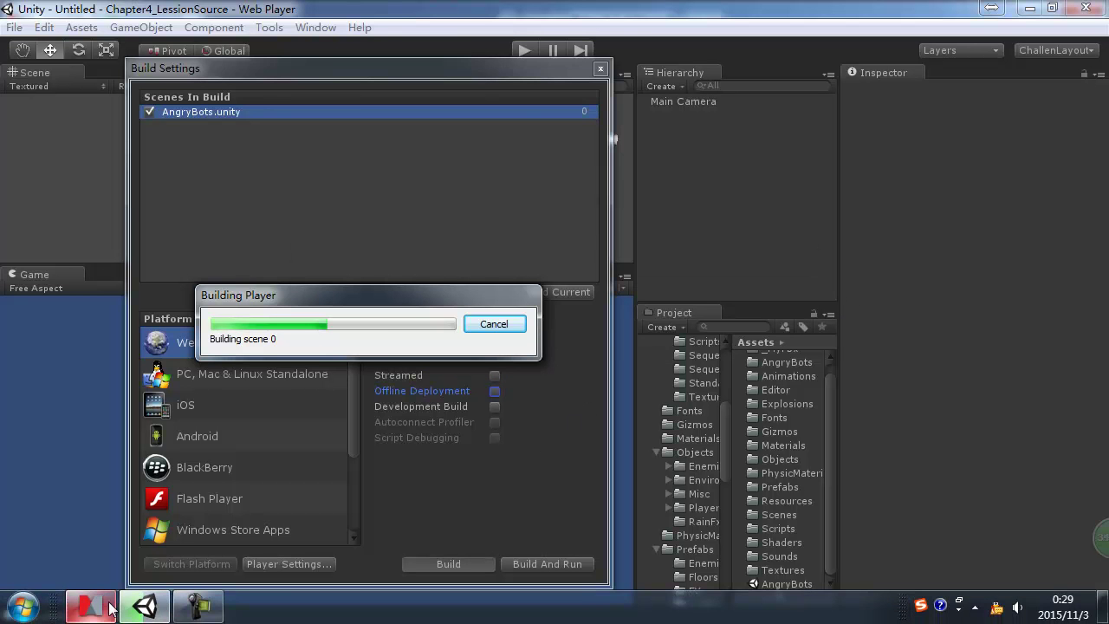
Step: Switch to the Mindjet notes during the build, read items 6 and 7 on the output files, and highlight item 7's text
{"action": "left_click", "coordinate": [94, 612]}
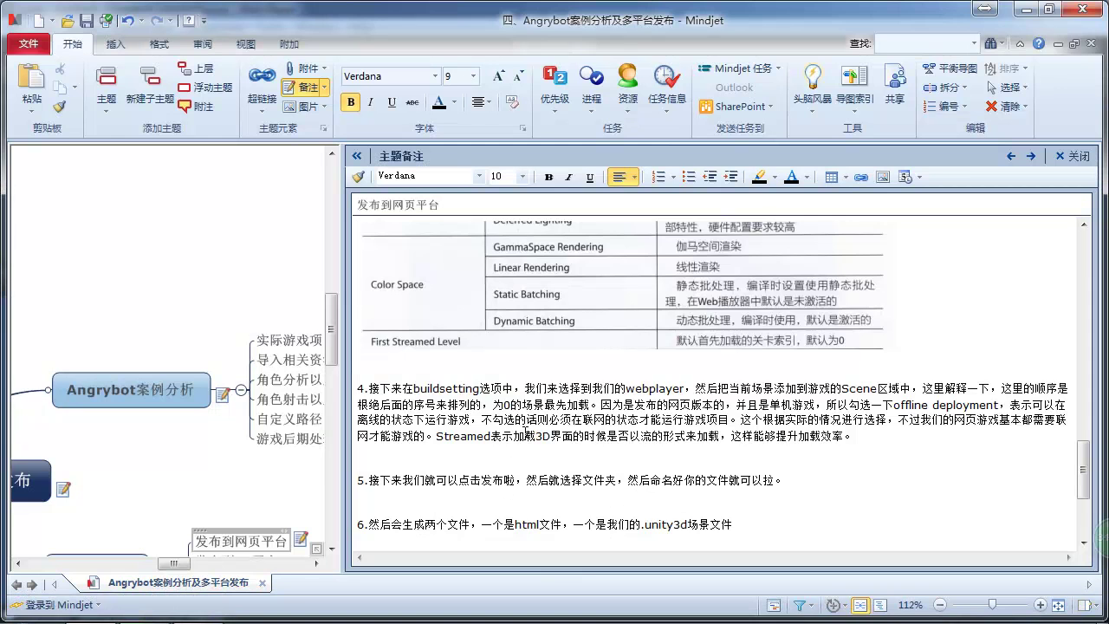
{"action": "scroll", "coordinate": [524, 438], "scroll_direction": "down", "scroll_amount": 1}
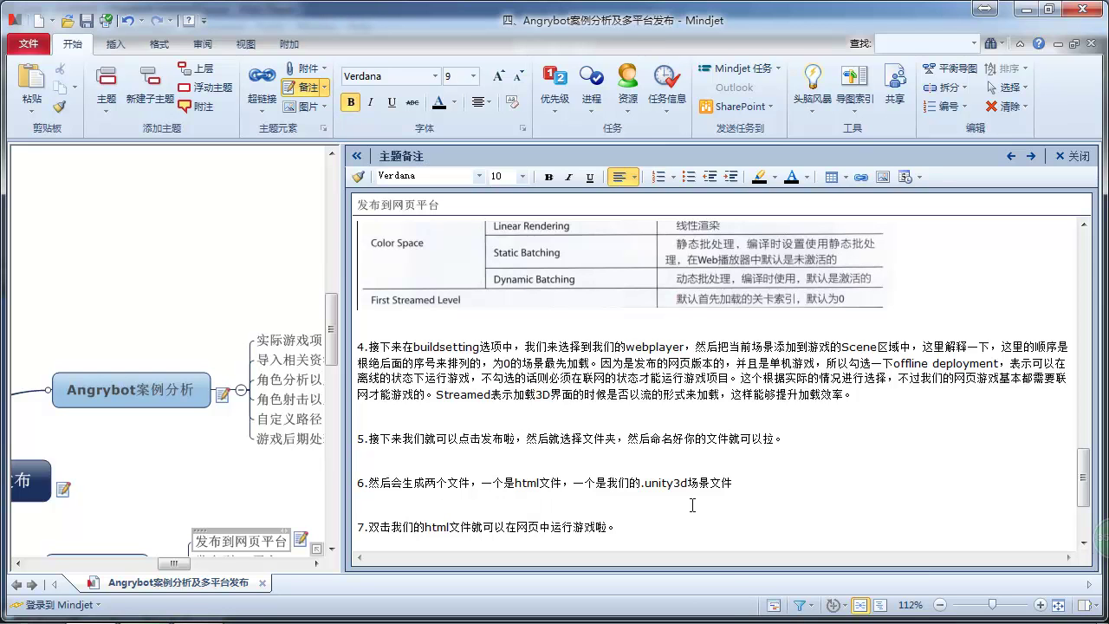
{"action": "key", "text": "alt+Tab"}
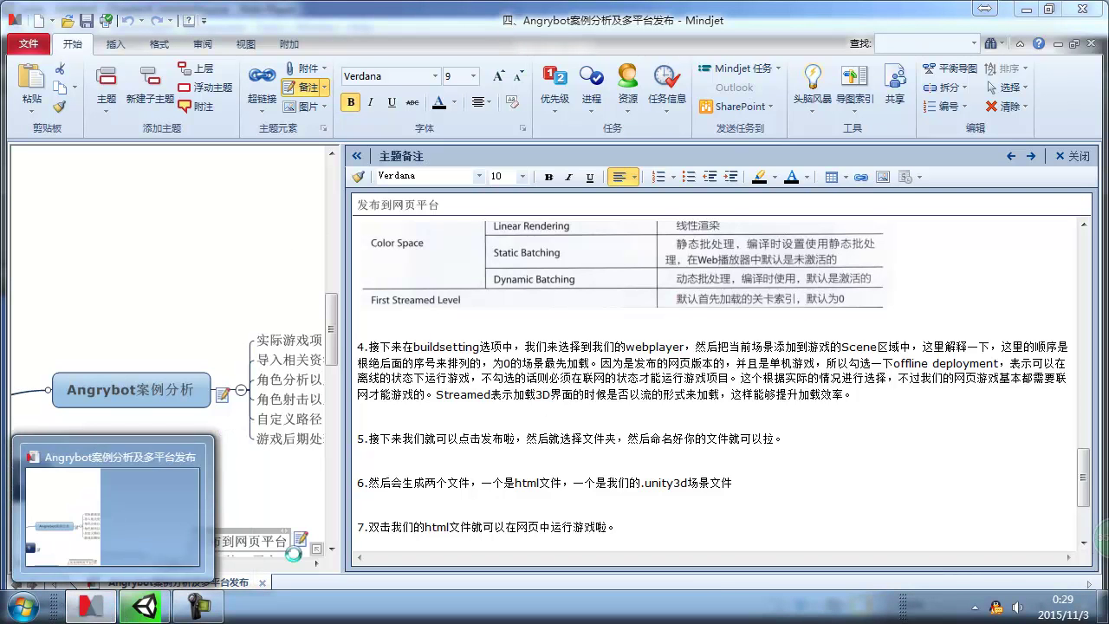
{"action": "left_click_drag", "start_coordinate": [372, 532], "coordinate": [616, 531]}
{"action": "key", "text": "alt+Tab"}
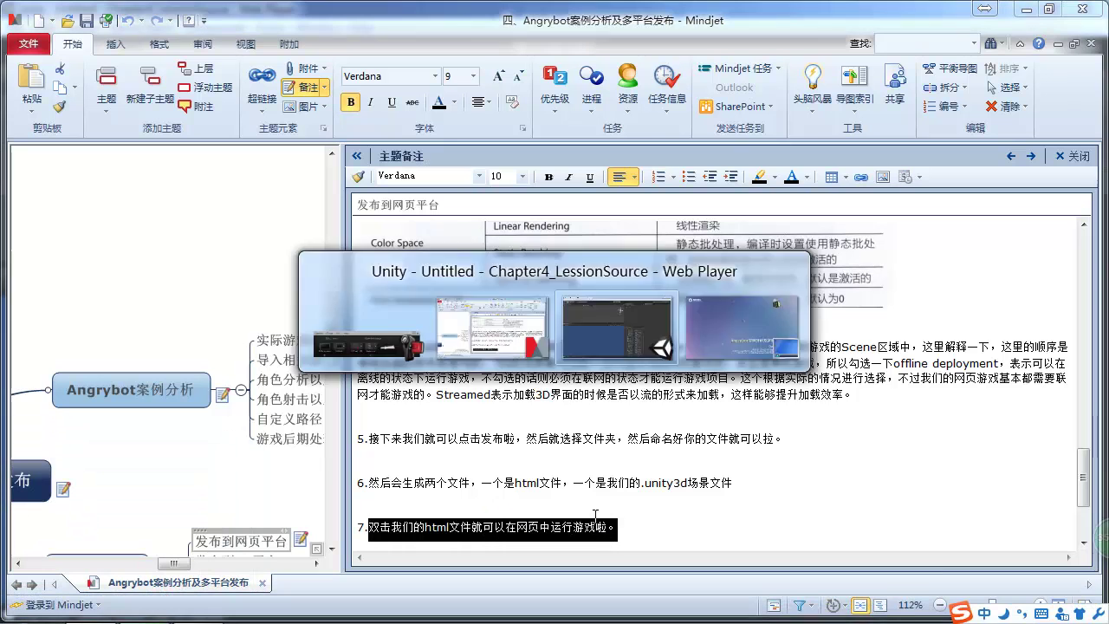
{"action": "key", "text": "Escape"}
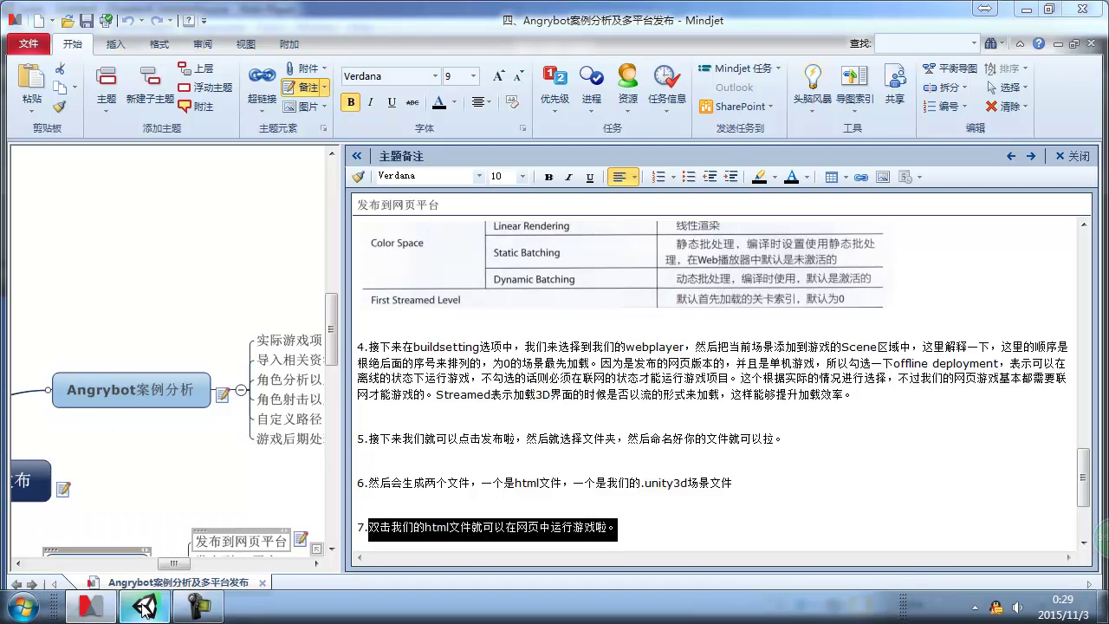
{"action": "mouse_move", "coordinate": [147, 617]}
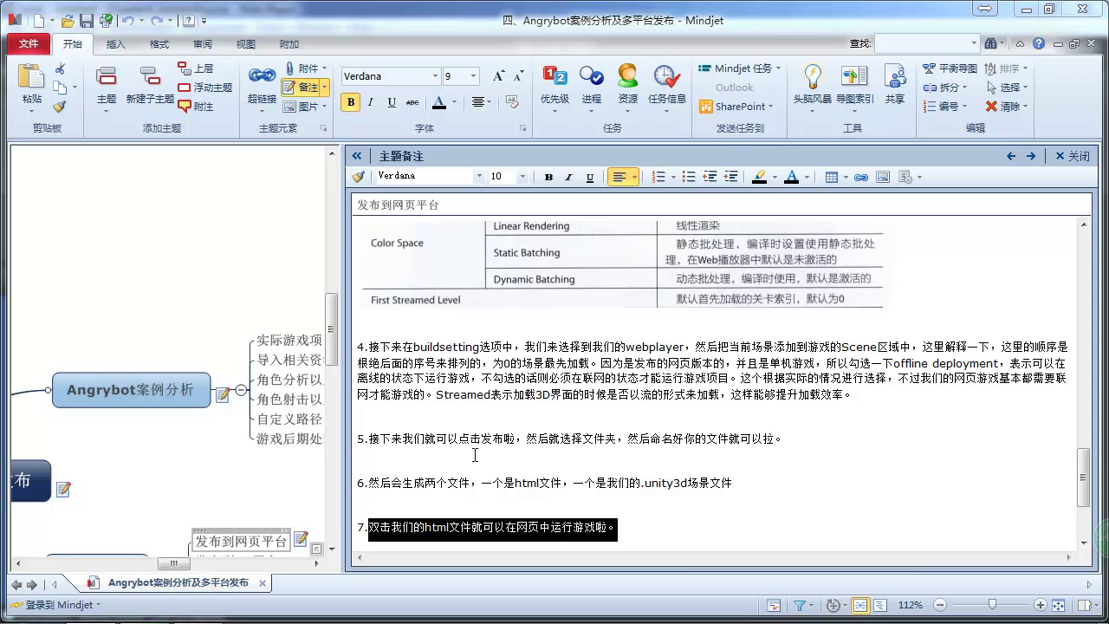
Step: Switch to the project folder in Explorer, open buildWebPlayer, and launch buildWebPlayer.html in the browser
{"action": "key", "text": "alt+Tab"}
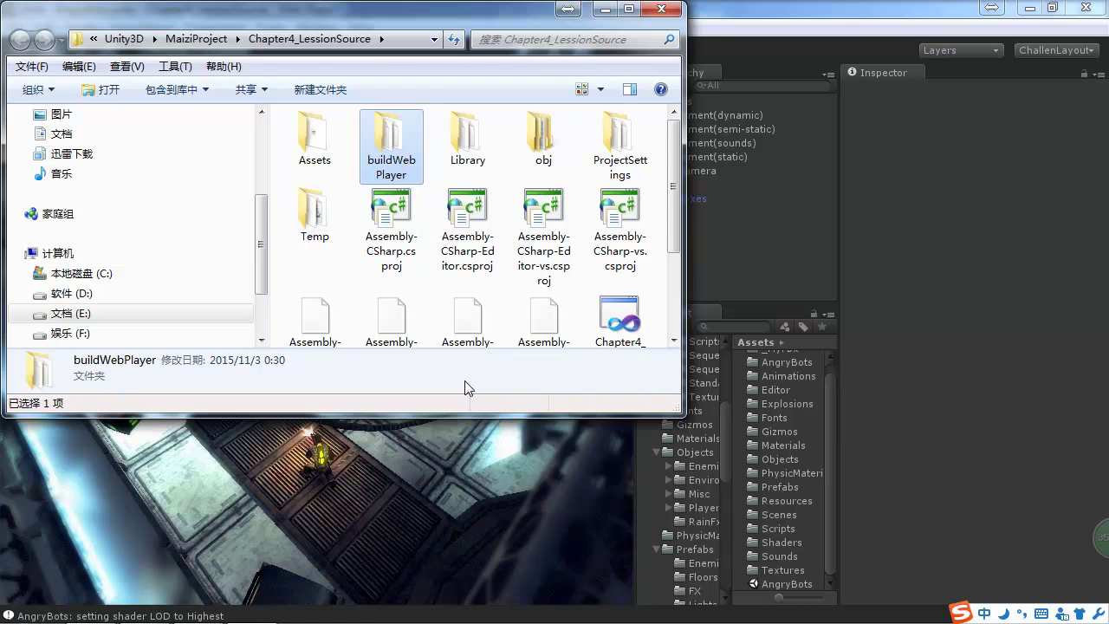
{"action": "double_click", "coordinate": [397, 156]}
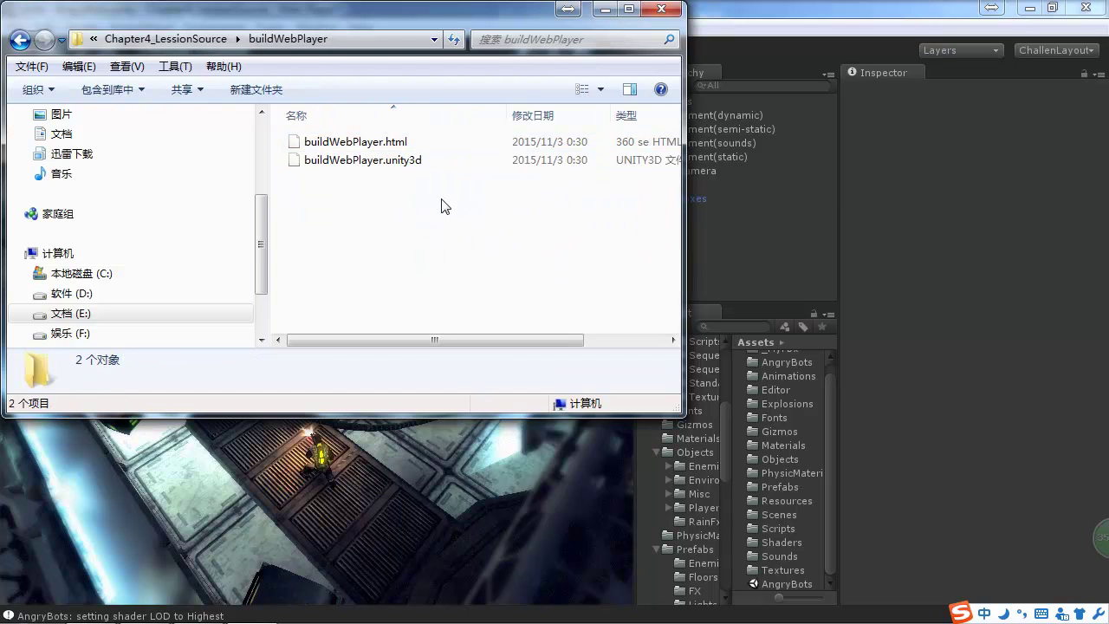
{"action": "left_click", "coordinate": [397, 148]}
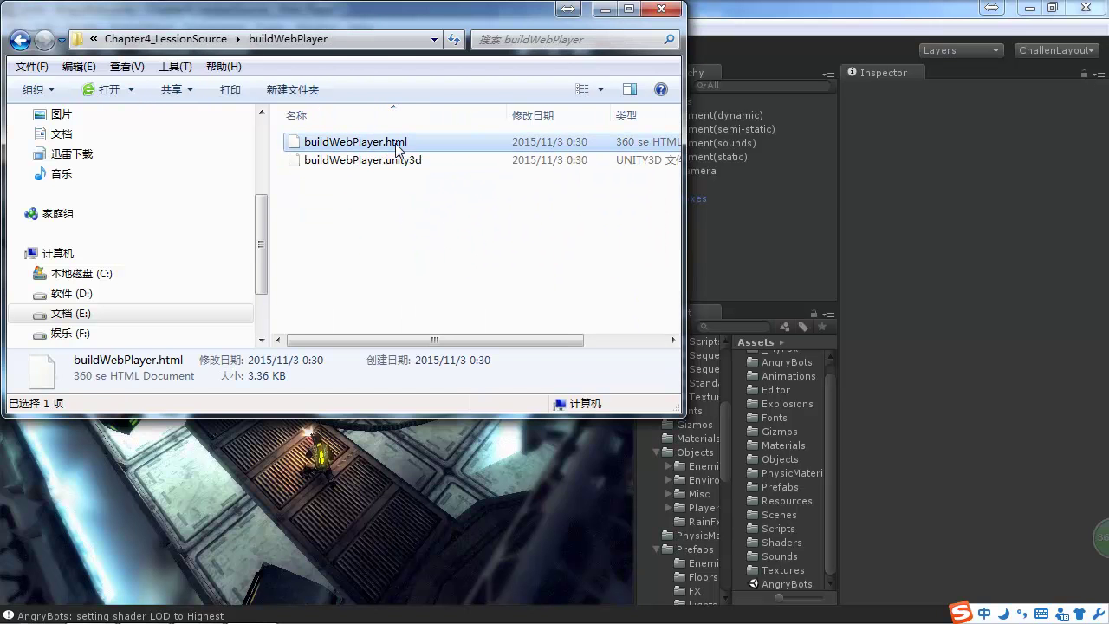
{"action": "double_click", "coordinate": [396, 147]}
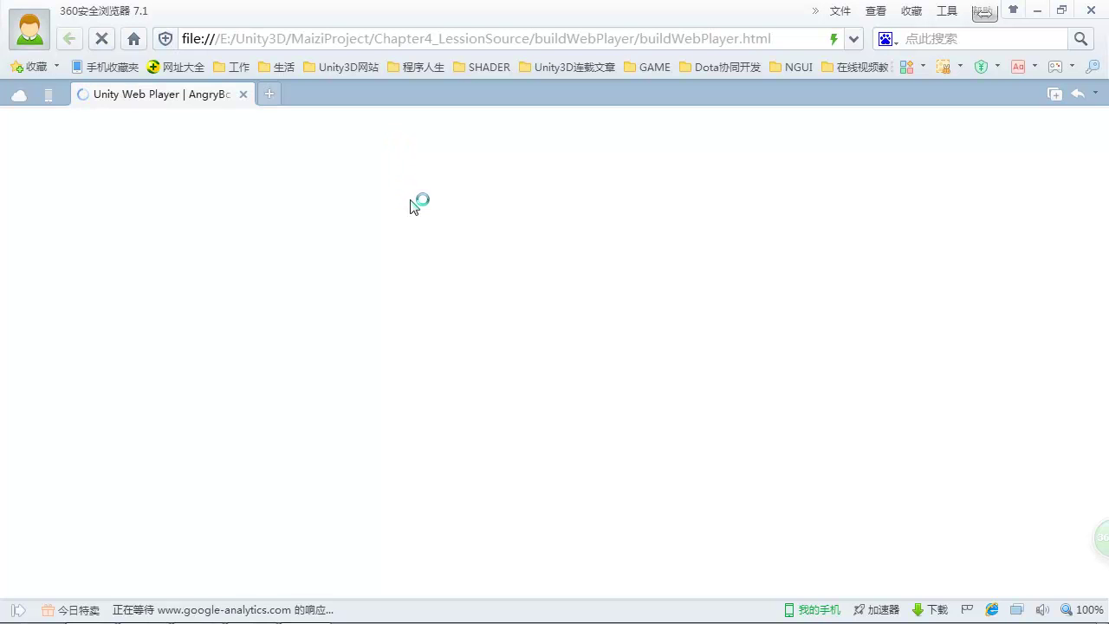
Step: Test the AngryBots web build in the browser by moving the character through the level and shooting
{"action": "scroll", "coordinate": [725, 250], "scroll_direction": "down", "scroll_amount": 1}
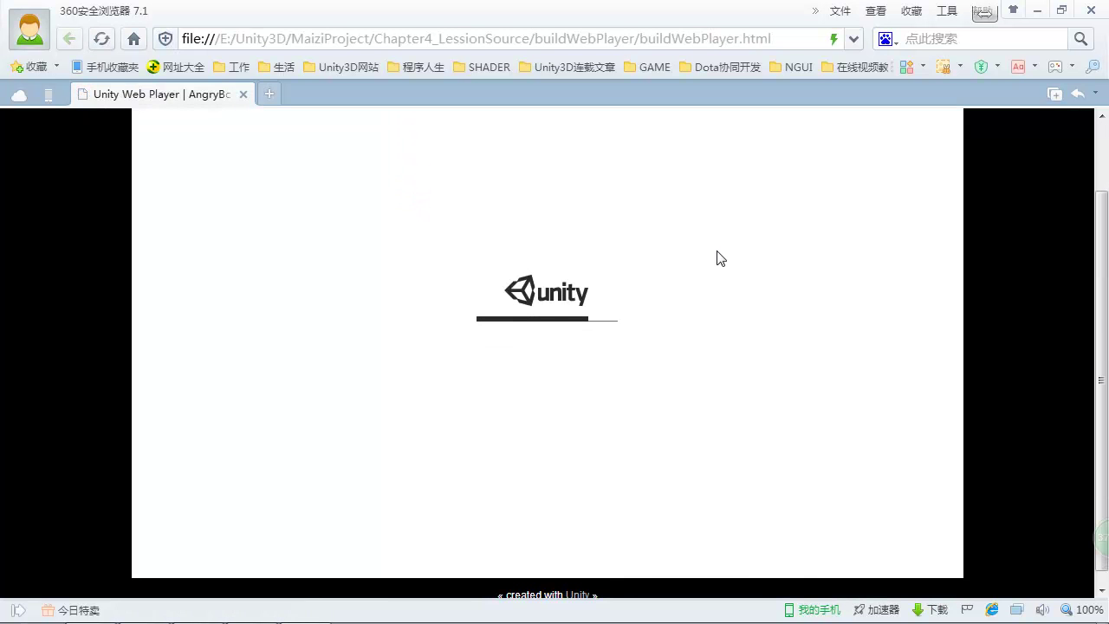
{"action": "scroll", "coordinate": [614, 309], "scroll_direction": "up", "scroll_amount": 1}
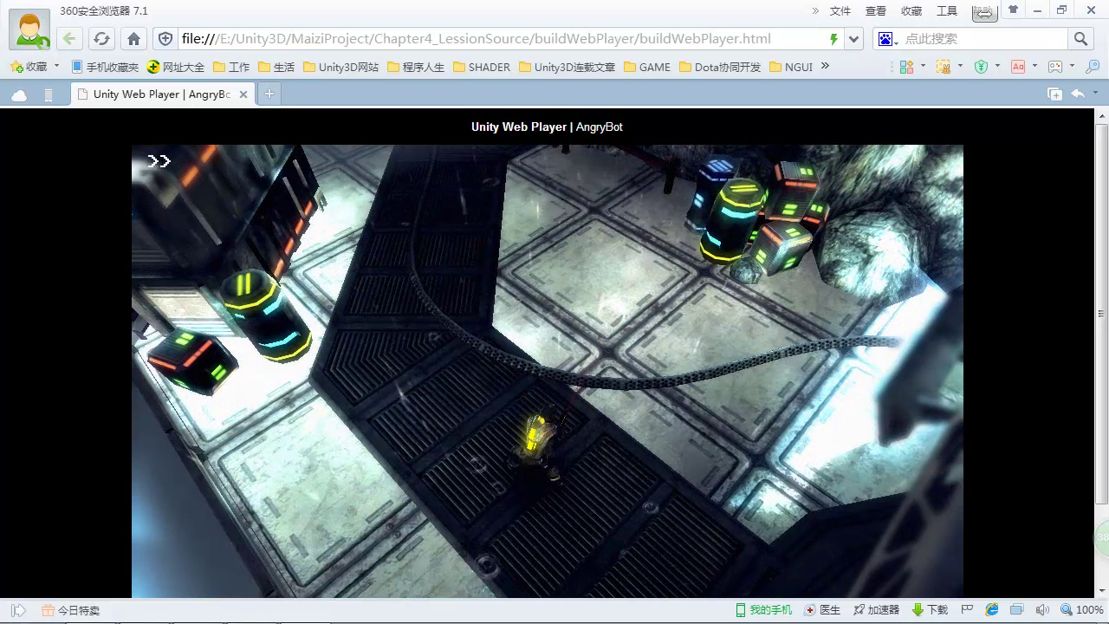
{"action": "scroll", "coordinate": [1102, 256], "scroll_direction": "down", "scroll_amount": 1}
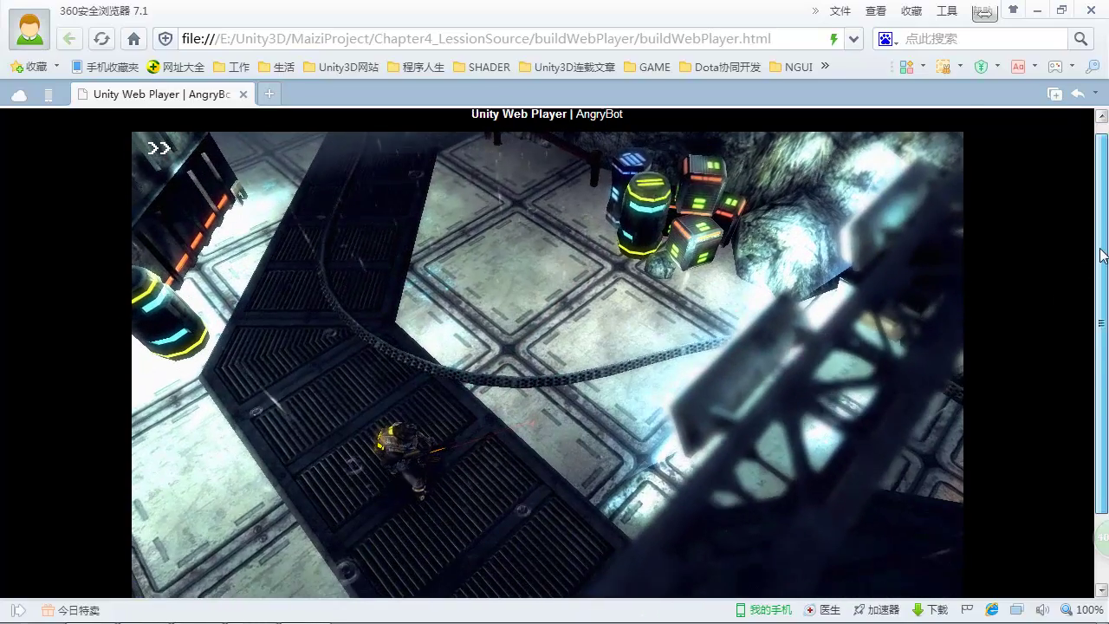
{"action": "scroll", "coordinate": [1087, 309], "scroll_direction": "down", "scroll_amount": 2}
{"action": "scroll", "coordinate": [1082, 298], "scroll_direction": "up", "scroll_amount": 1}
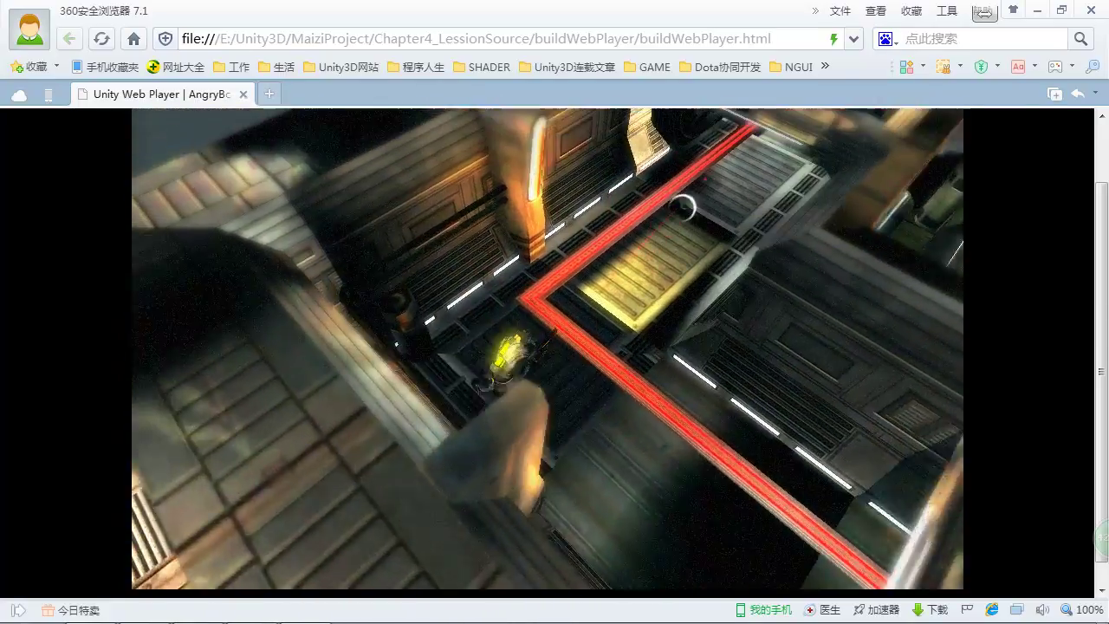
{"action": "key", "text": "w"}
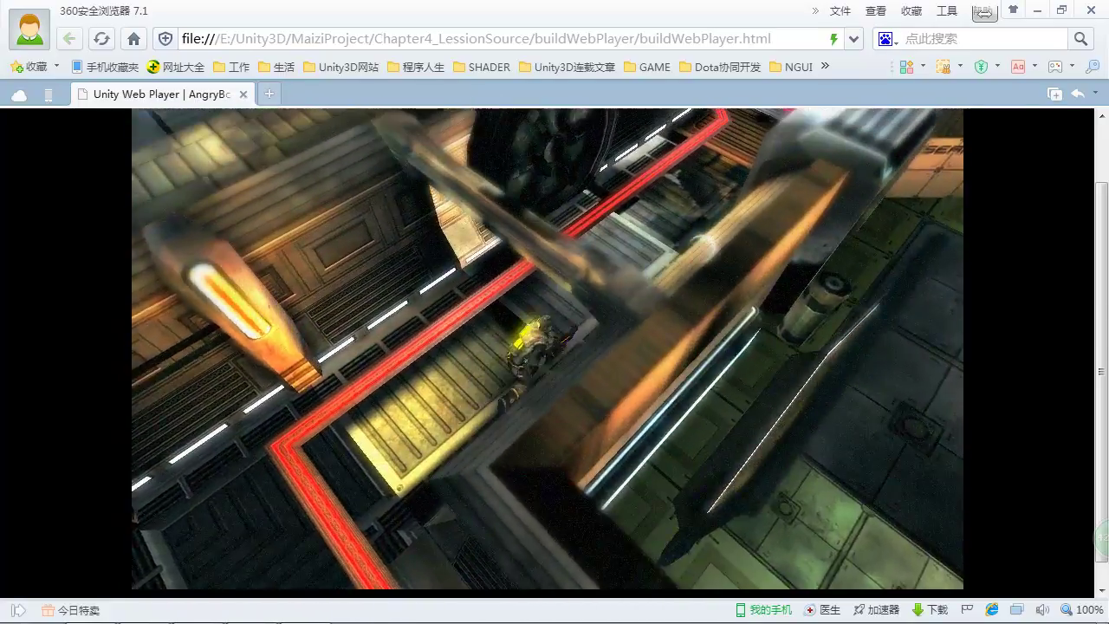
{"action": "key", "text": "w"}
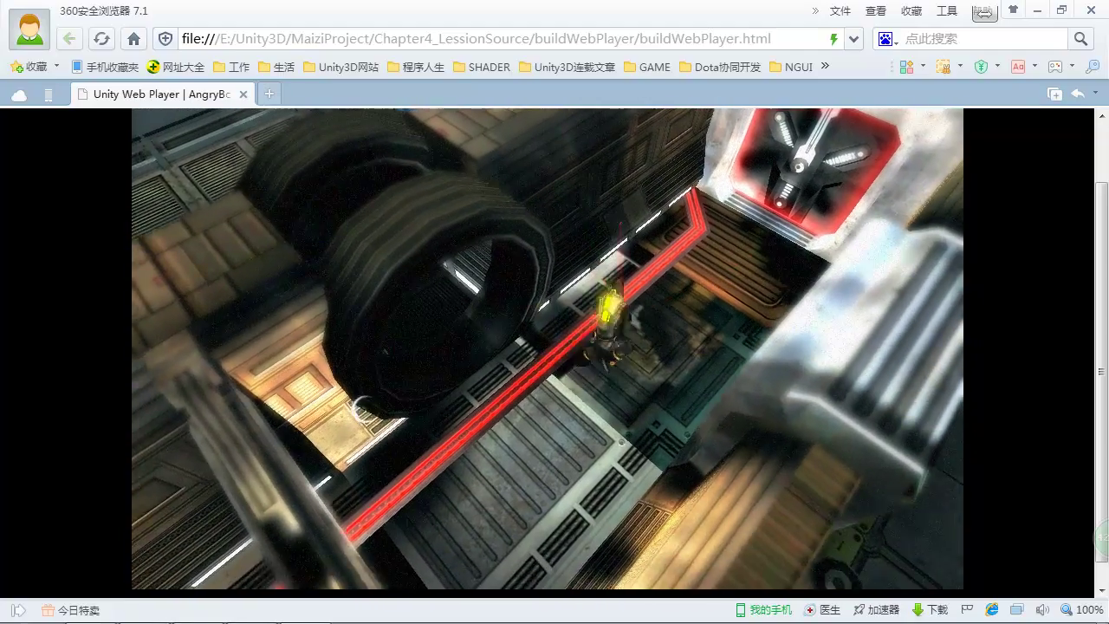
{"action": "key", "text": "w"}
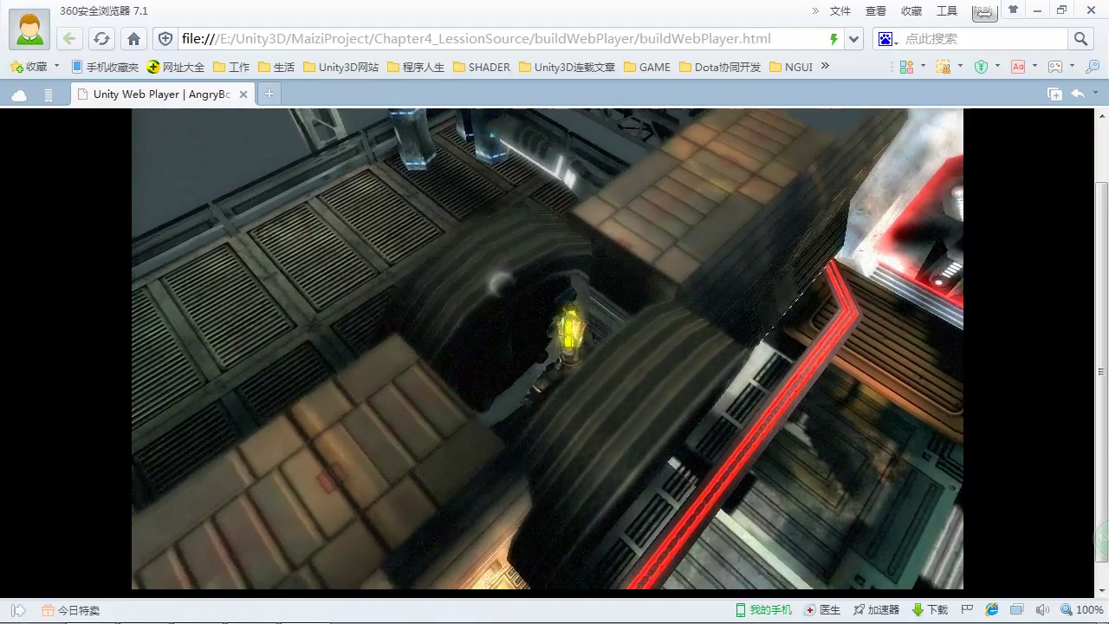
{"action": "key", "text": "w"}
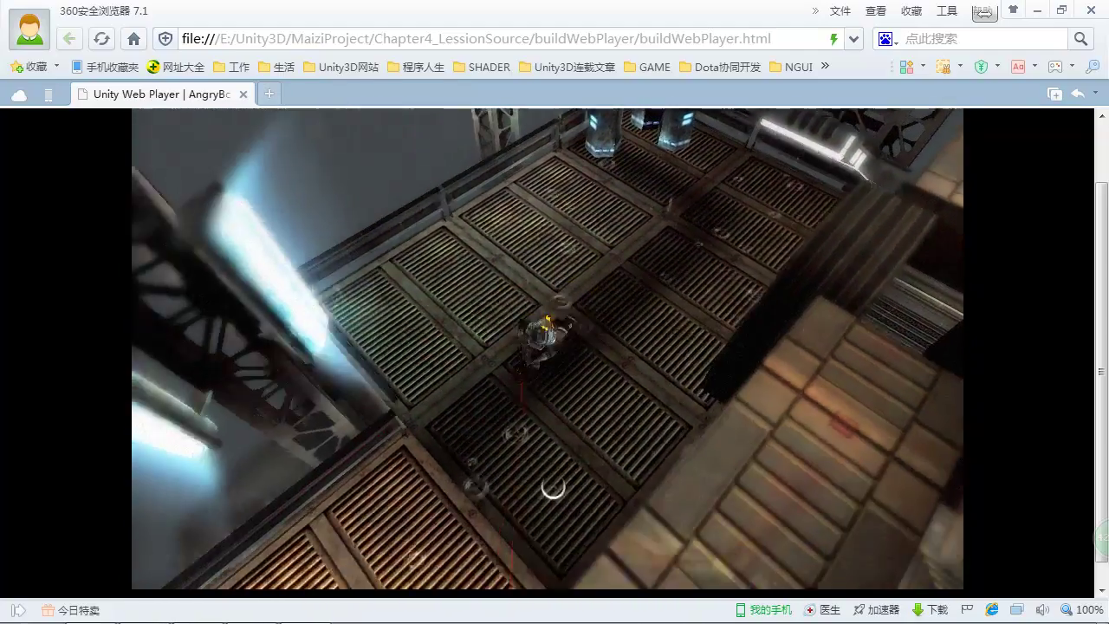
{"action": "key", "text": "s"}
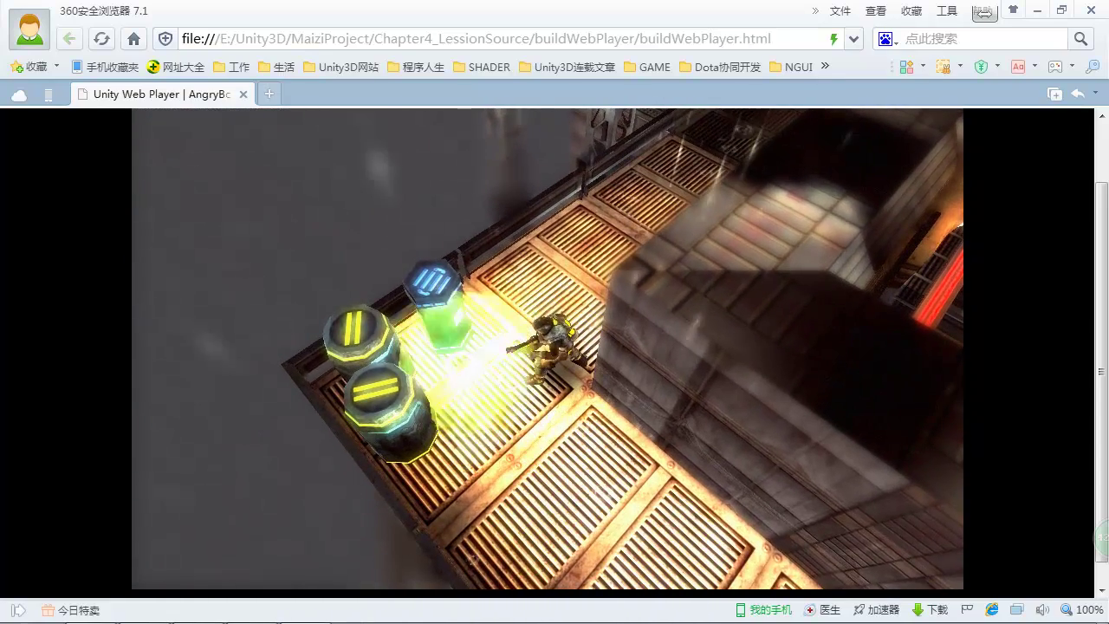
{"action": "key", "text": "w"}
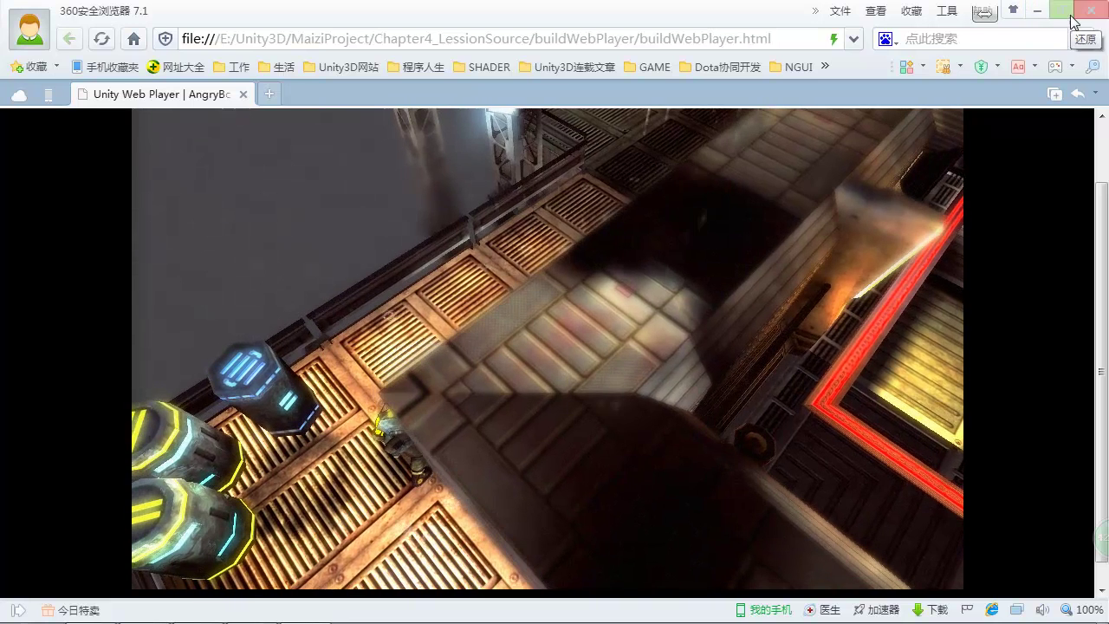
Step: Minimize the browser and Explorer windows and consult item 8 of the Mindjet notes on the offline option
{"action": "left_click", "coordinate": [1036, 9]}
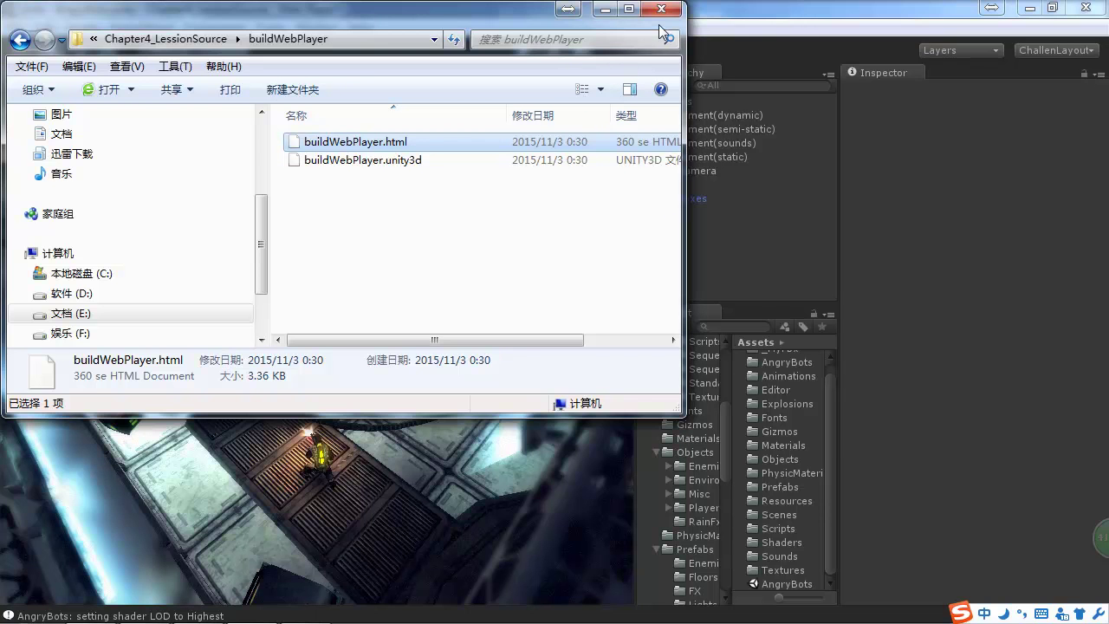
{"action": "left_click", "coordinate": [603, 12]}
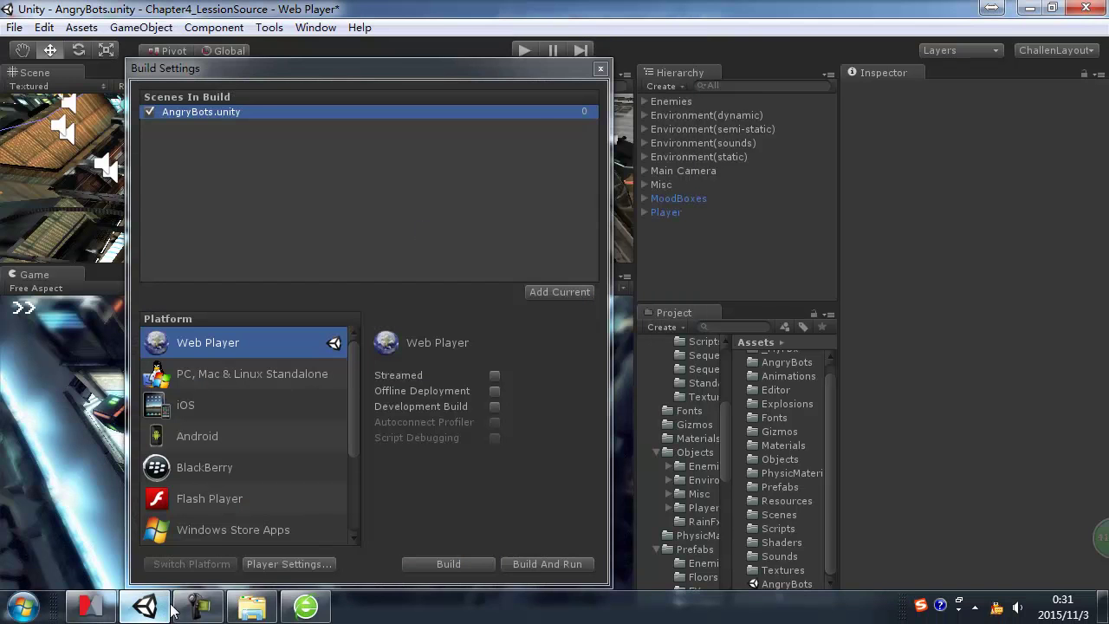
{"action": "left_click", "coordinate": [95, 610]}
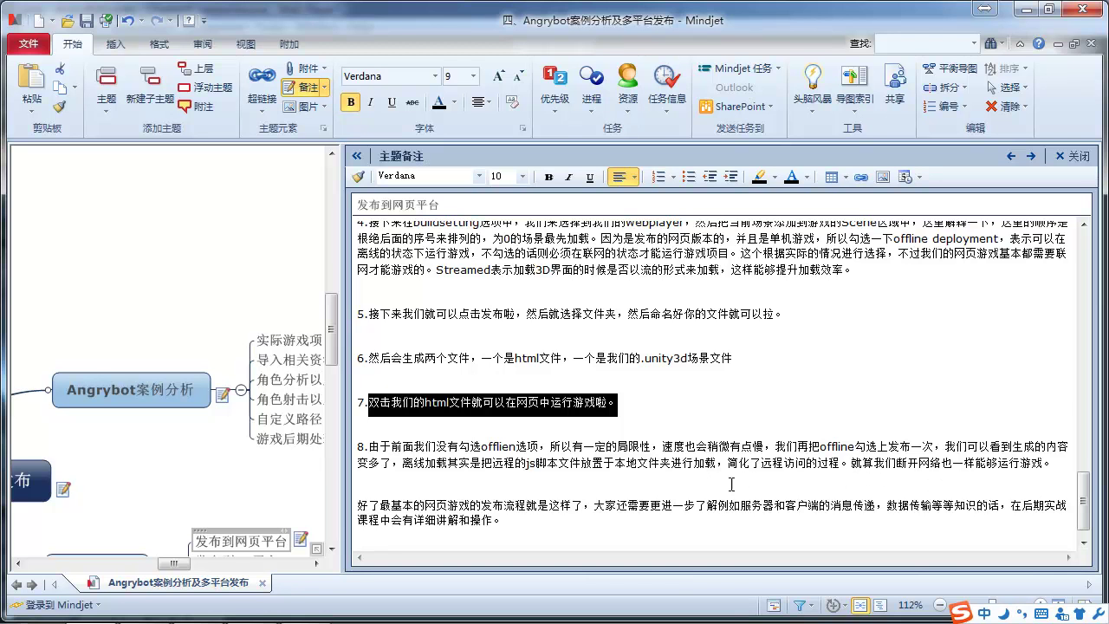
Step: Switch to Unity, enable Offline Deployment for the Web Player, and build the project into the buildWebPlayer folder
{"action": "left_click", "coordinate": [145, 607]}
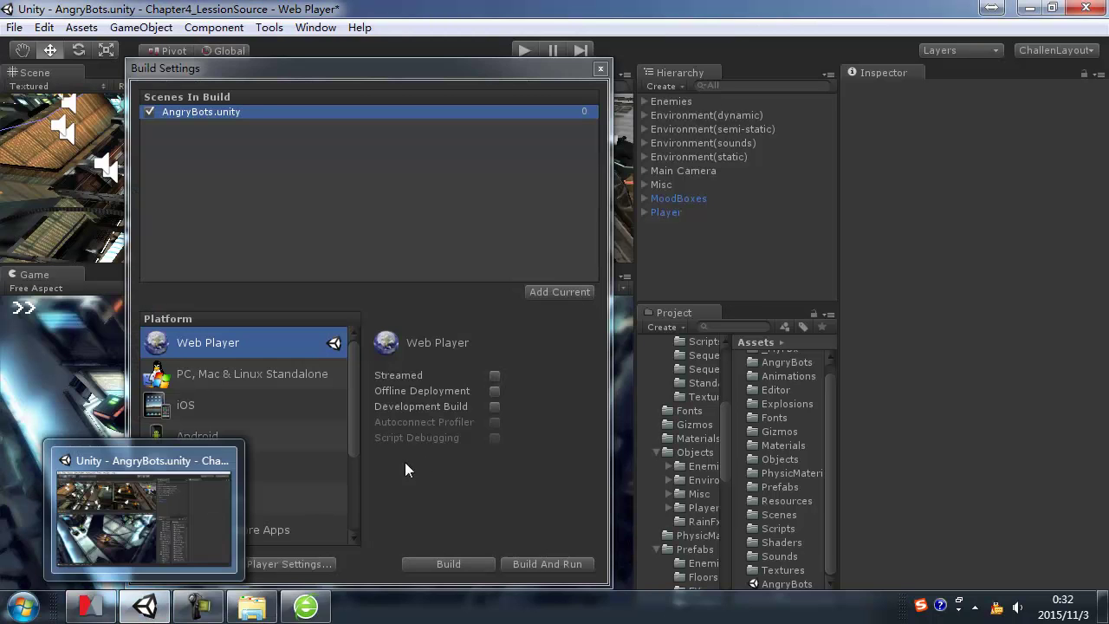
{"action": "left_click", "coordinate": [492, 391]}
{"action": "left_click", "coordinate": [466, 562]}
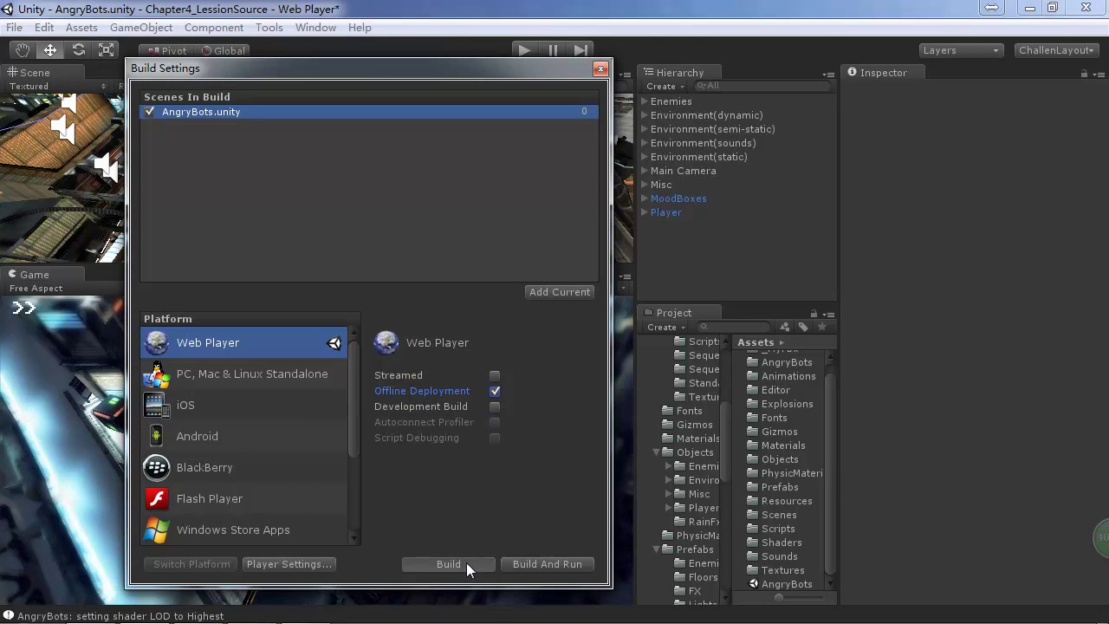
{"action": "double_click", "coordinate": [260, 165]}
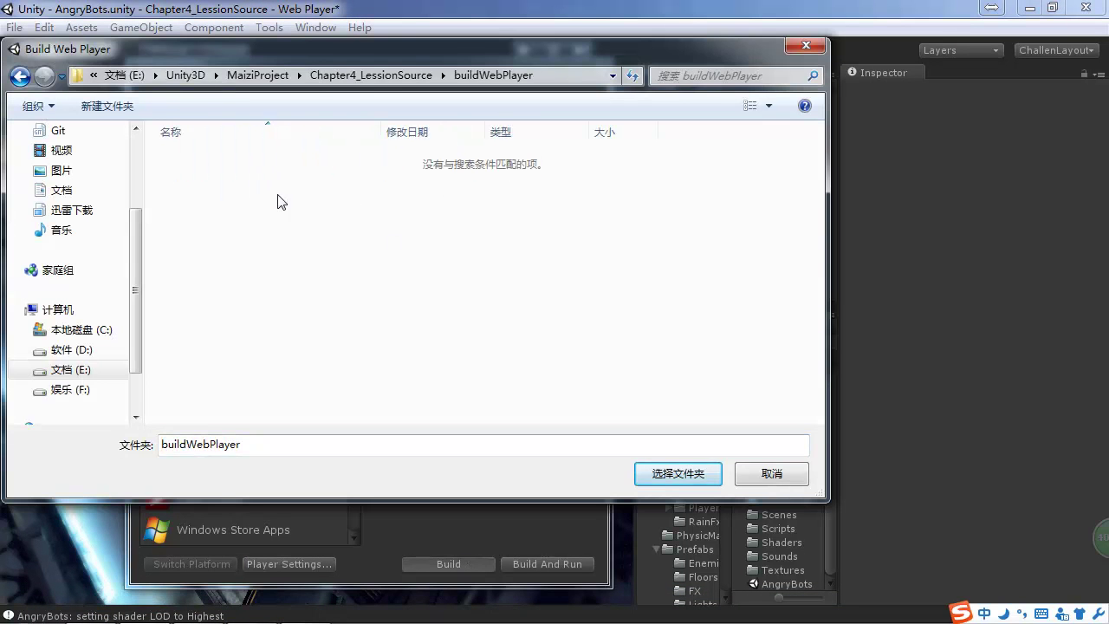
{"action": "left_click", "coordinate": [667, 477]}
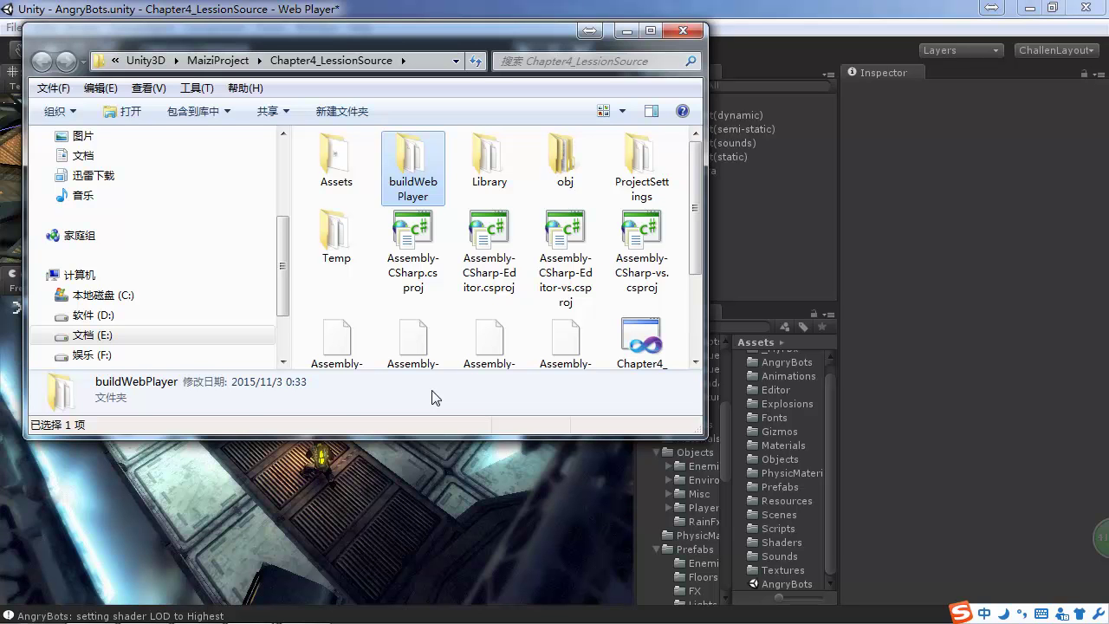
Step: Open the buildWebPlayer folder, launch buildWebPlayer.html in the browser, and test the offline build by moving the character through the level
{"action": "double_click", "coordinate": [410, 178]}
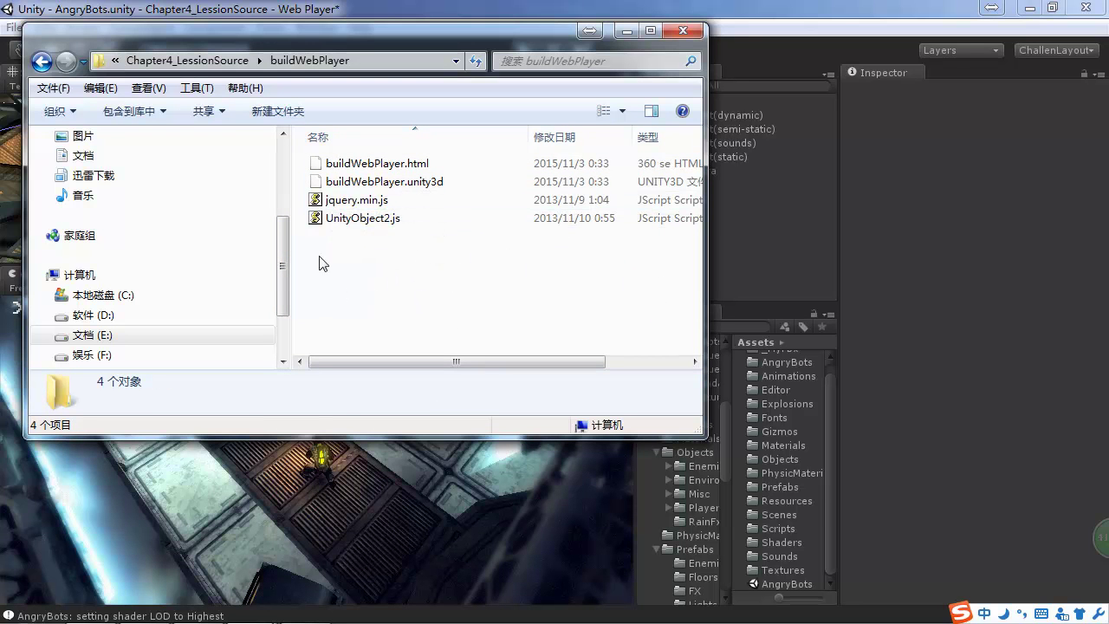
{"action": "double_click", "coordinate": [421, 164]}
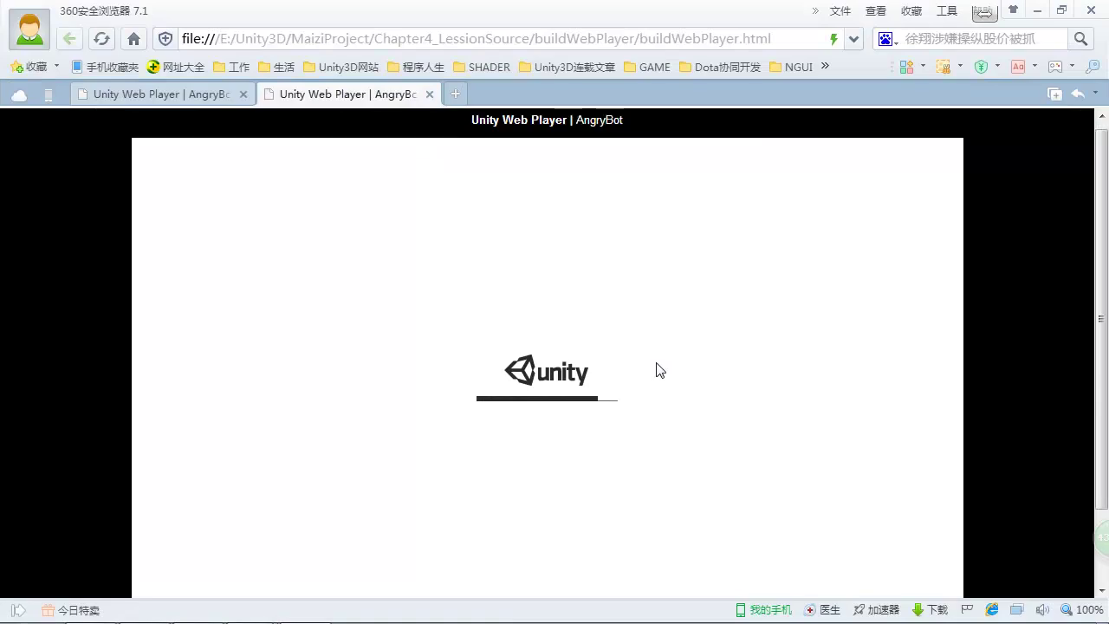
{"action": "scroll", "coordinate": [657, 370], "scroll_direction": "down", "scroll_amount": 1}
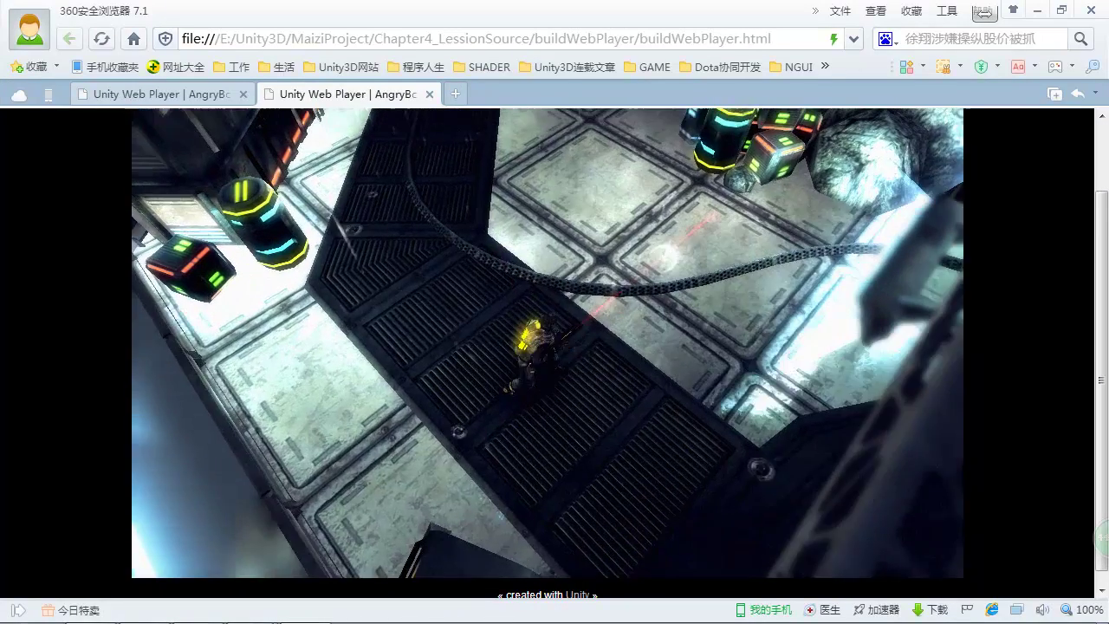
{"action": "key", "text": "w"}
{"action": "key", "text": "a"}
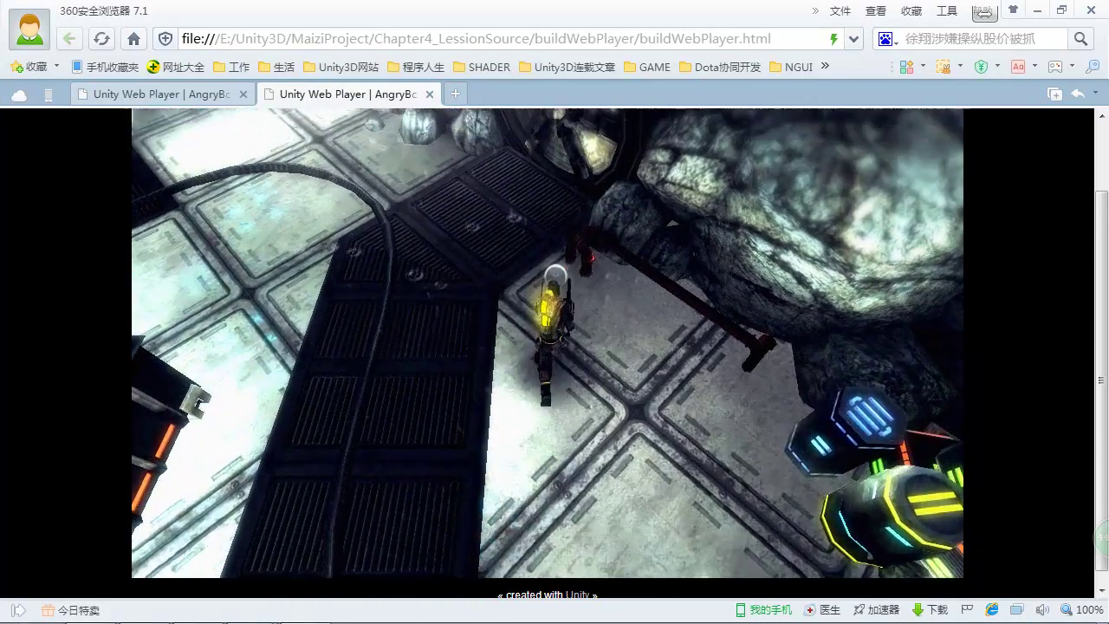
{"action": "key", "text": "w"}
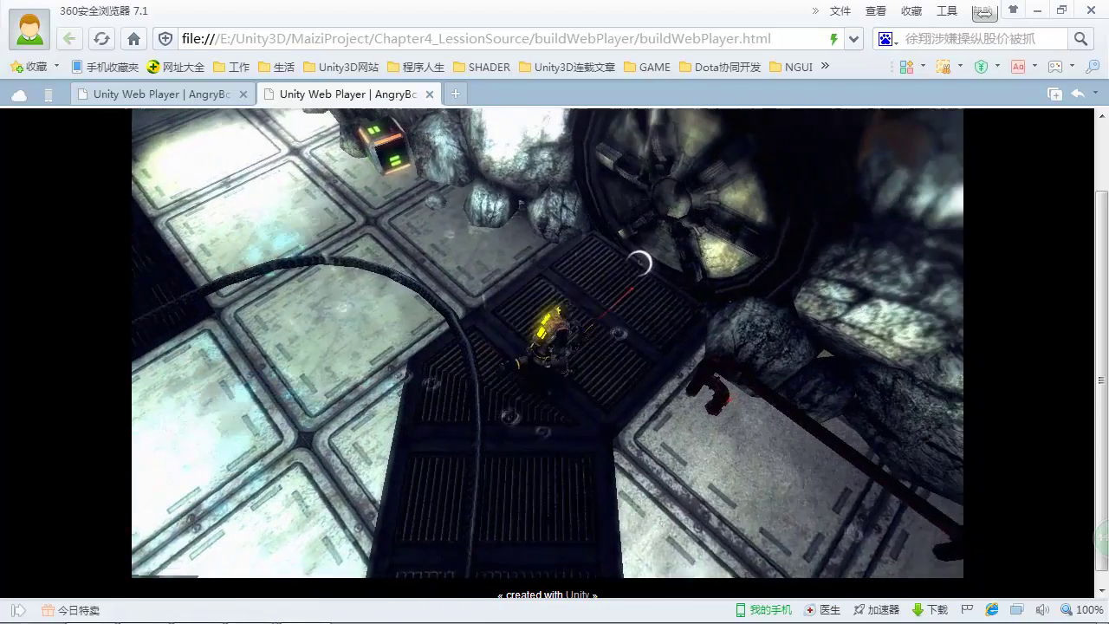
{"action": "key", "text": "w"}
{"action": "key", "text": "a"}
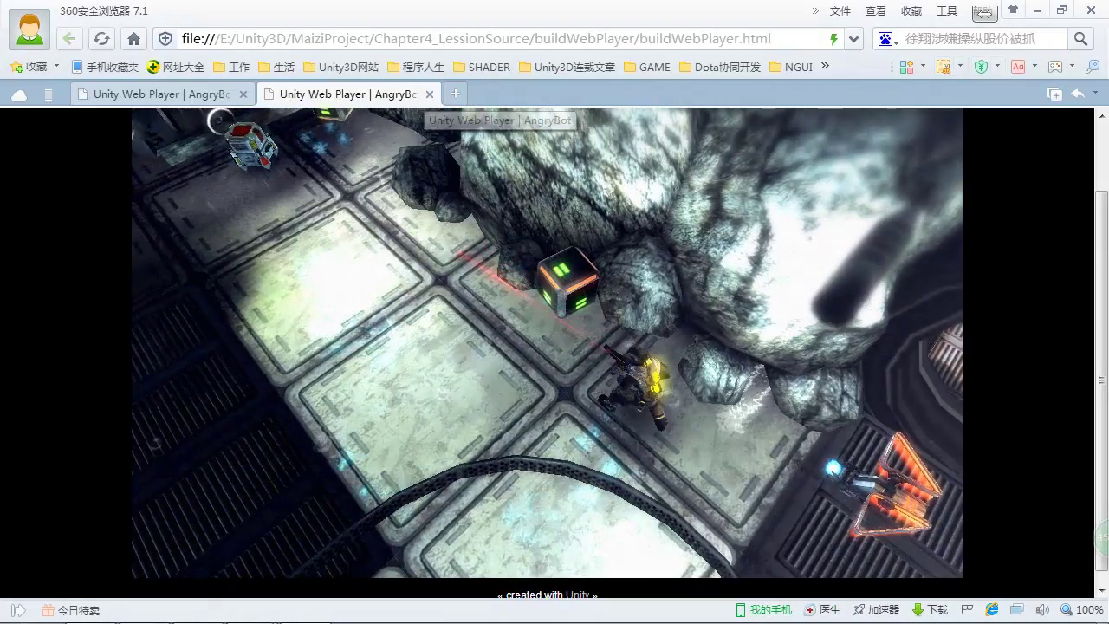
Step: Compare the earlier web build with the offline build by switching between their two browser tabs, firing a shot in the offline one
{"action": "left_click", "coordinate": [196, 102]}
{"action": "left_click", "coordinate": [330, 99]}
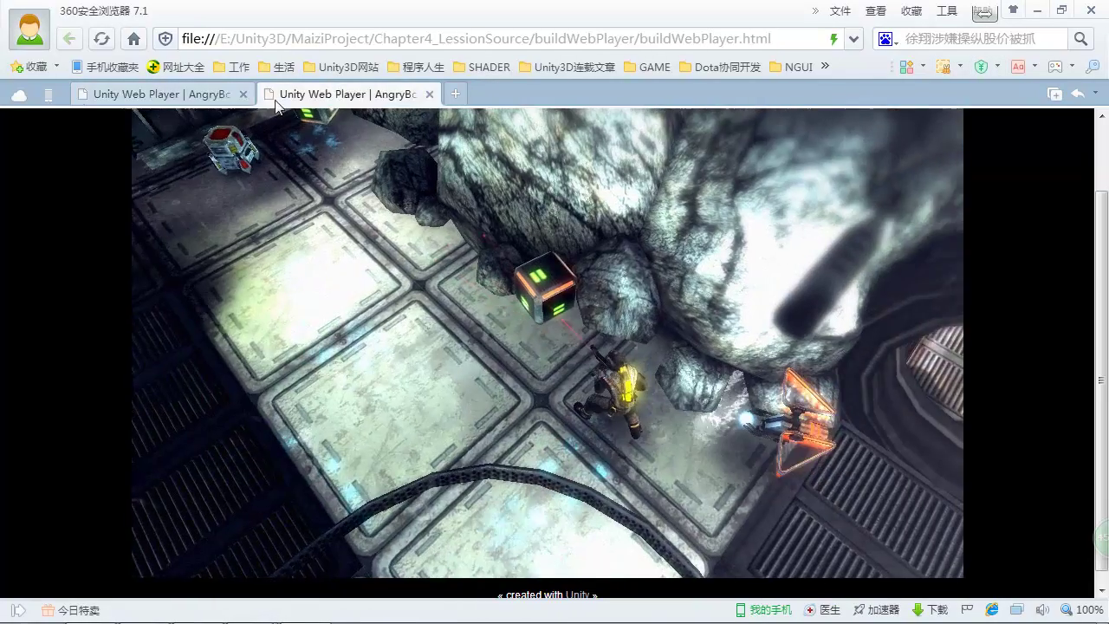
{"action": "left_click", "coordinate": [205, 94]}
{"action": "left_click", "coordinate": [349, 103]}
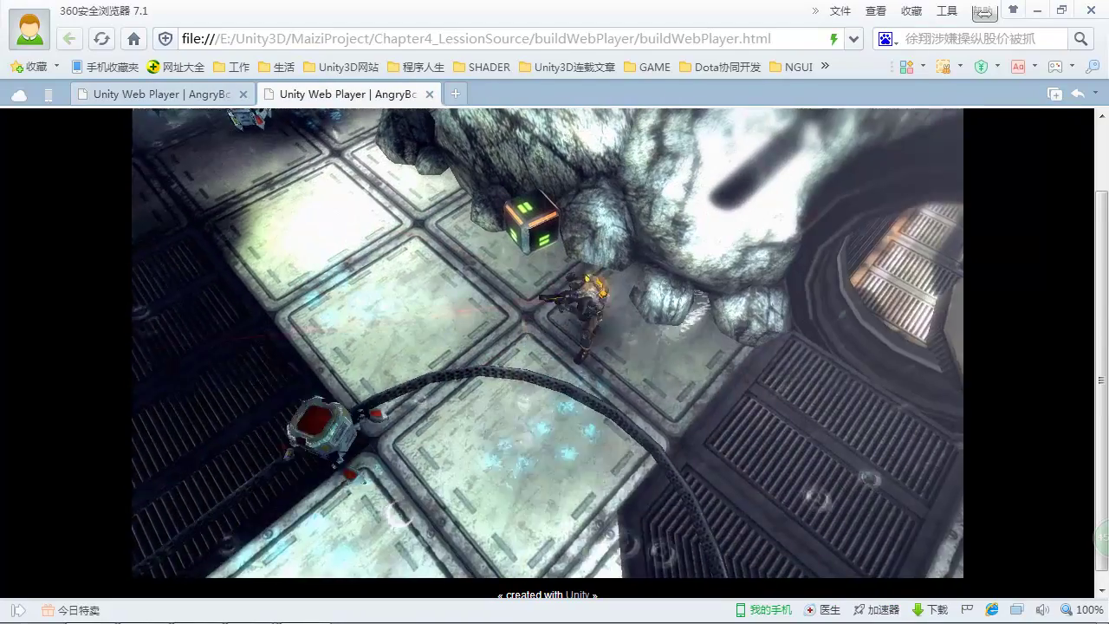
{"action": "left_click", "coordinate": [381, 466]}
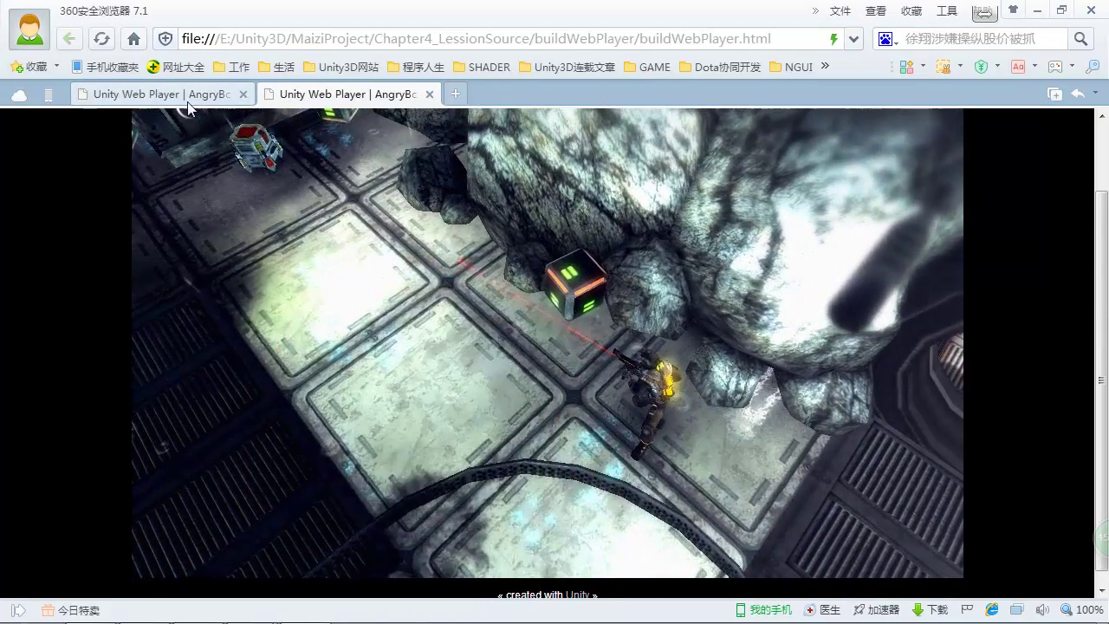
{"action": "key", "text": "ctrl+Tab"}
{"action": "key", "text": "ctrl+Tab"}
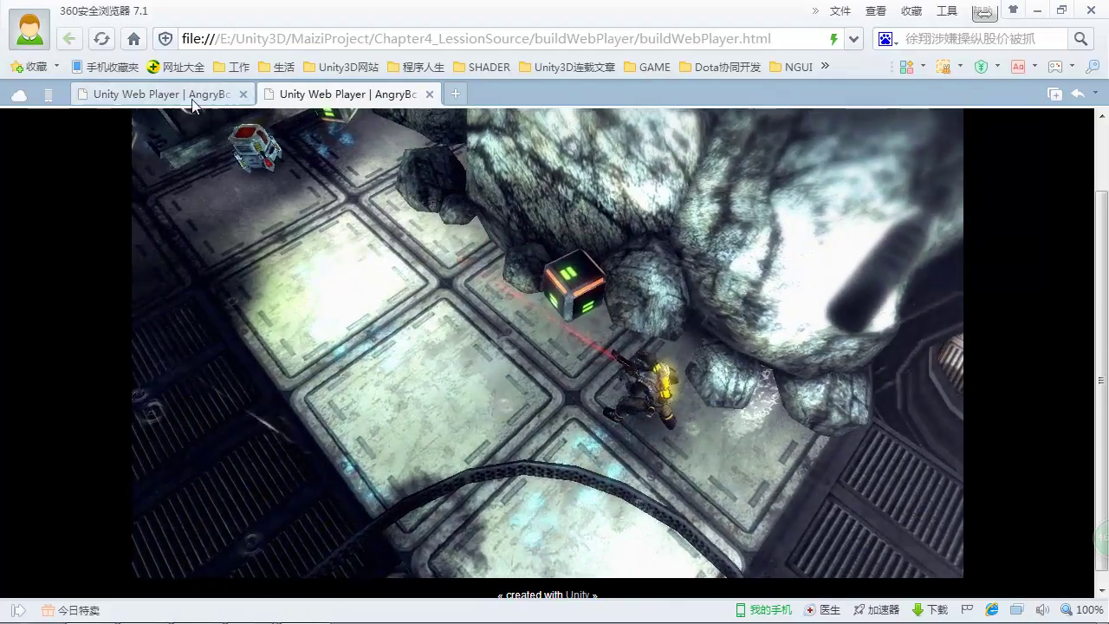
{"action": "left_click", "coordinate": [185, 97]}
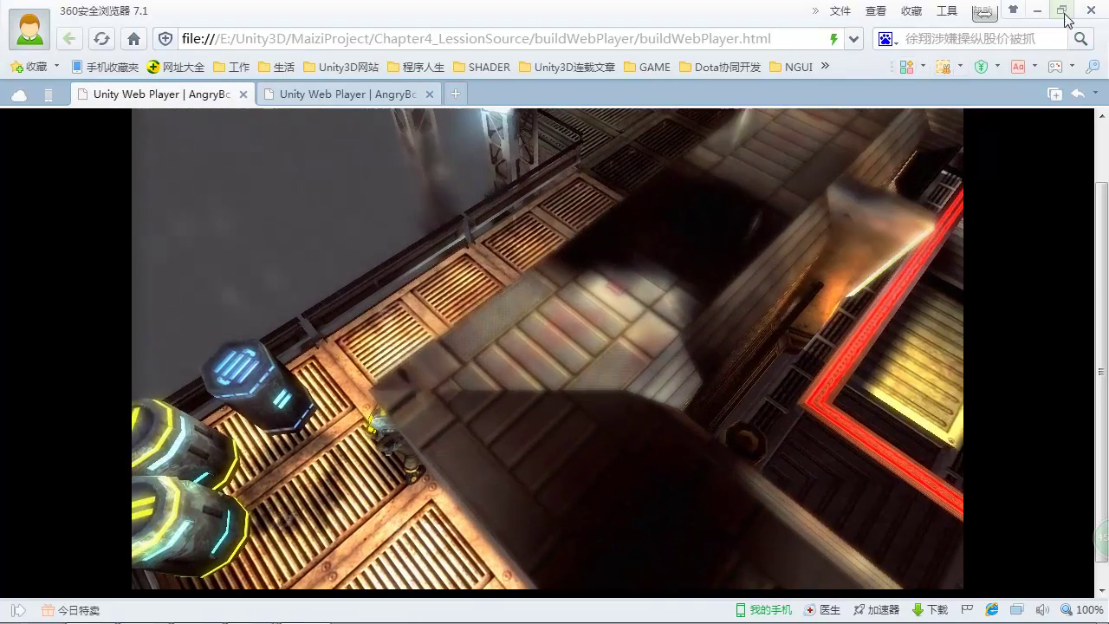
Step: Leave the browser and switch to the Mindjet notes to review item 8 on offline loading
{"action": "key", "text": "alt+Tab"}
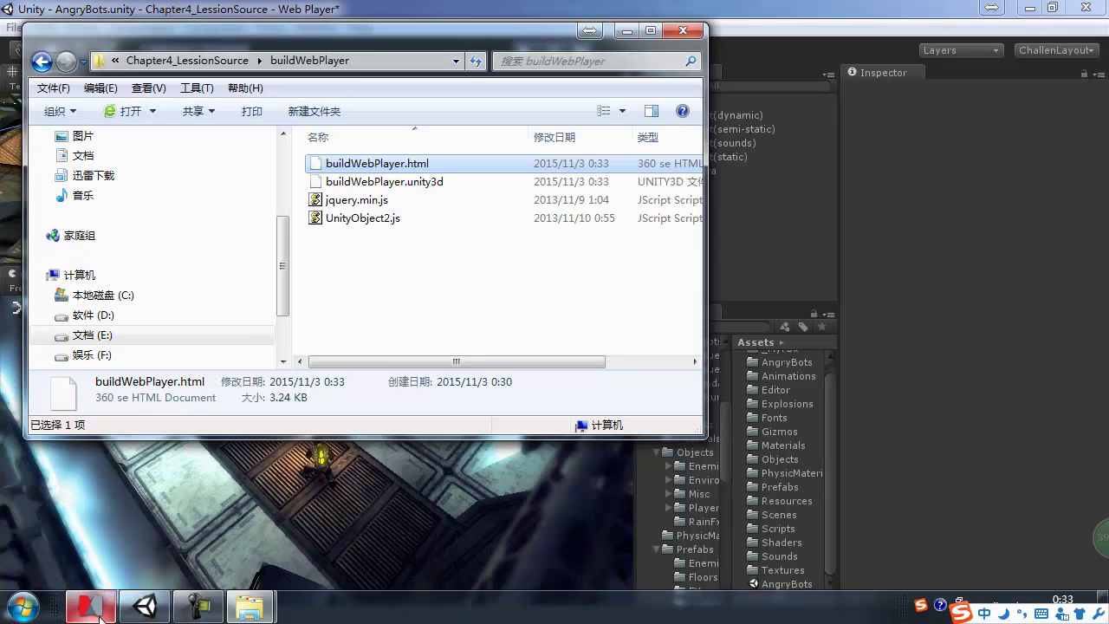
{"action": "left_click", "coordinate": [91, 609]}
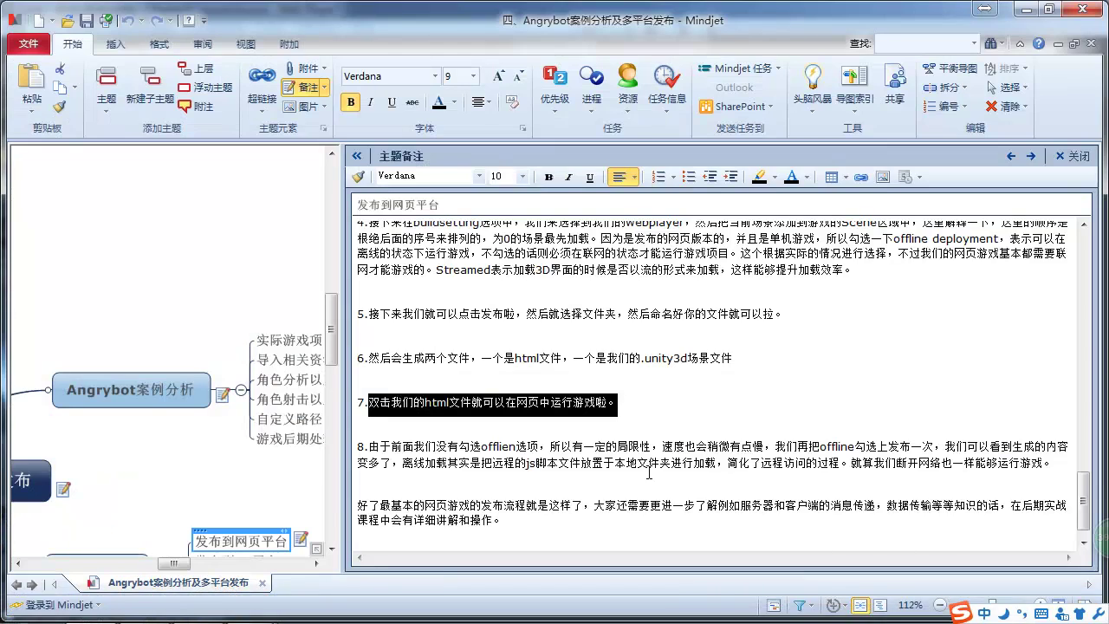